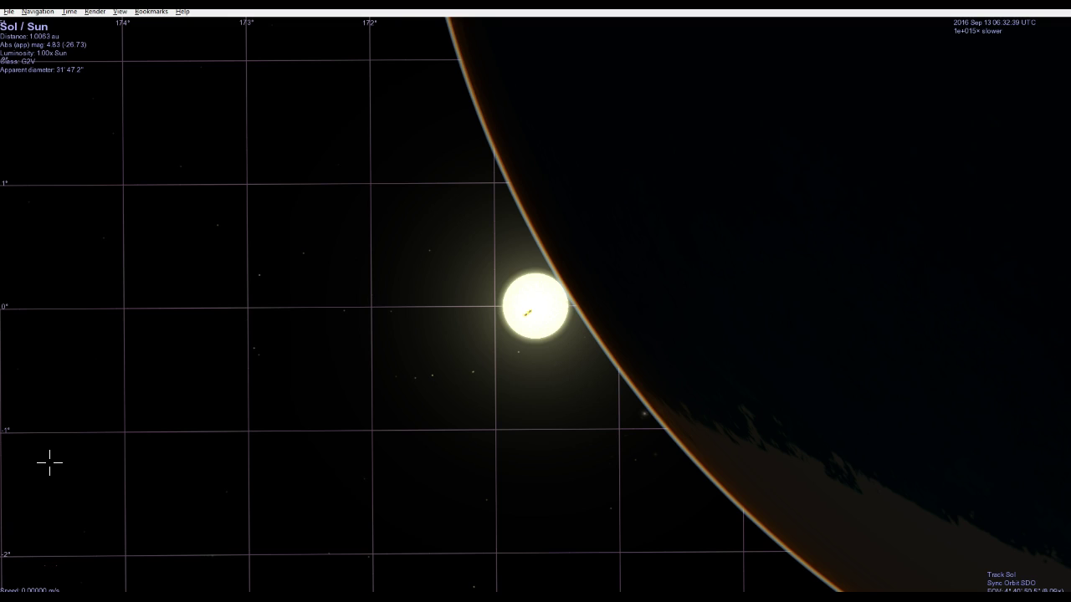
# Step: Switch to the browser and review the SDO eclipse time-lapse, the stitched image, its Astrometry.net solution and the satellite orbit fit output
pyautogui.hotkey('alt', 'Tab')
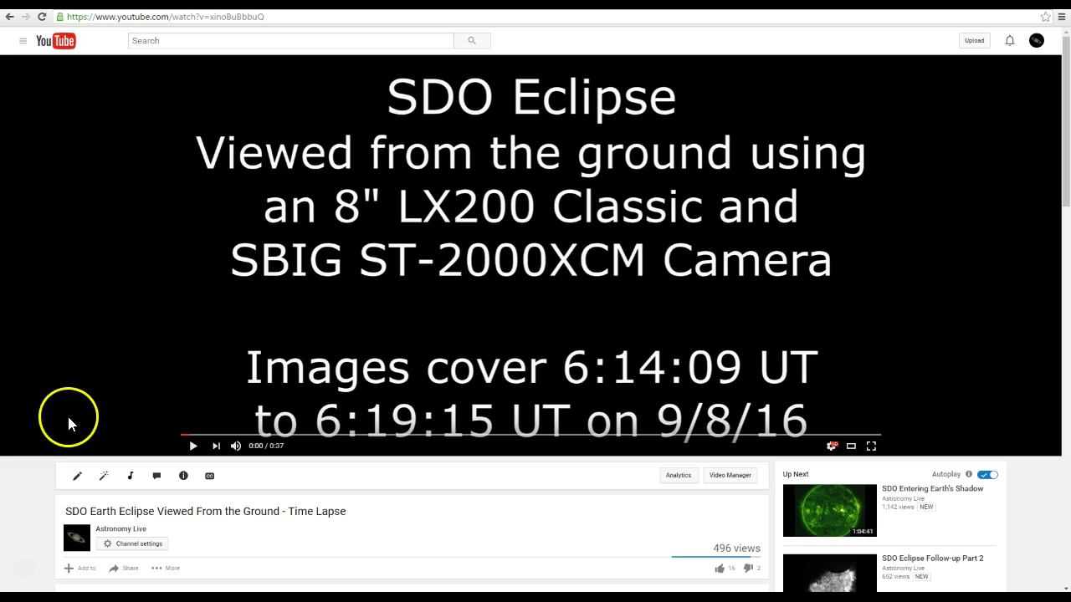
pyautogui.click(174, 407)
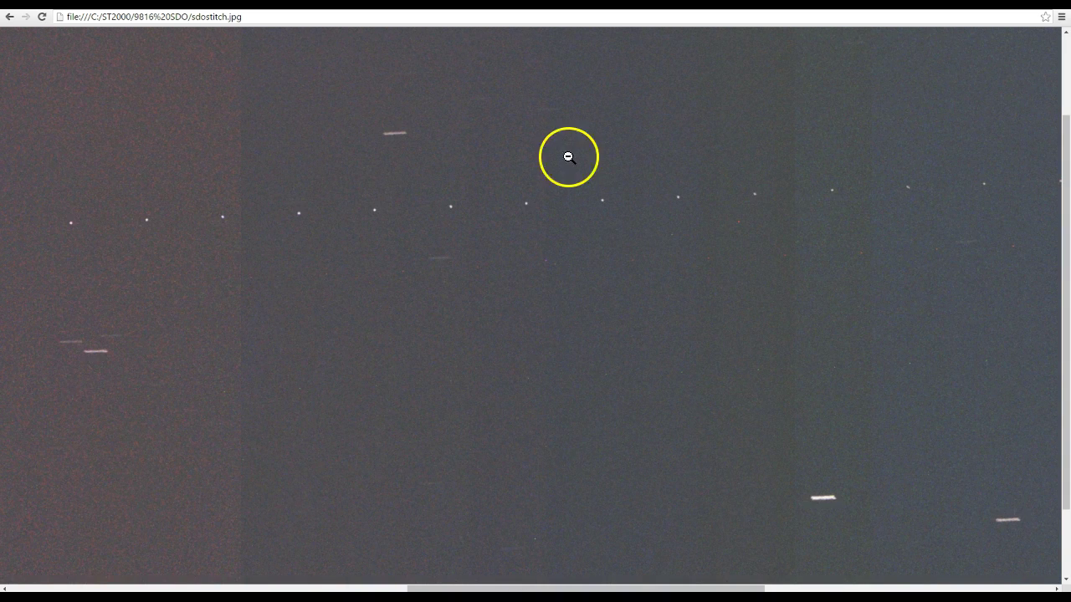
pyautogui.hotkey('alt', 'Left')
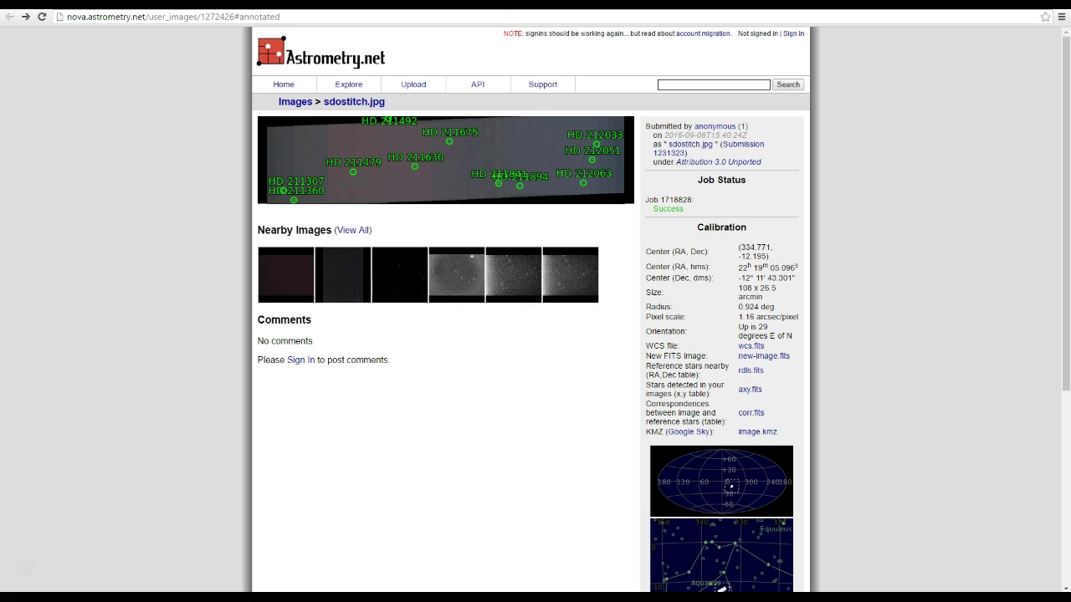
pyautogui.tripleClick(740, 362)
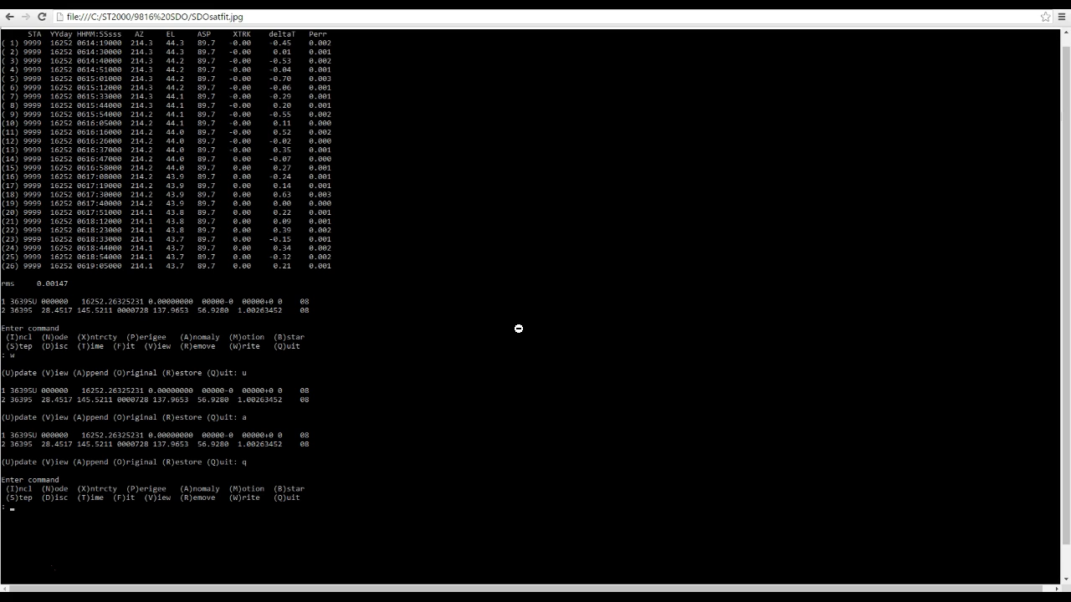
# Step: Switch to Celestia and raise the time rate to 100× faster to run the Earth's passage near the Sun
pyautogui.hotkey('alt', 'Tab')
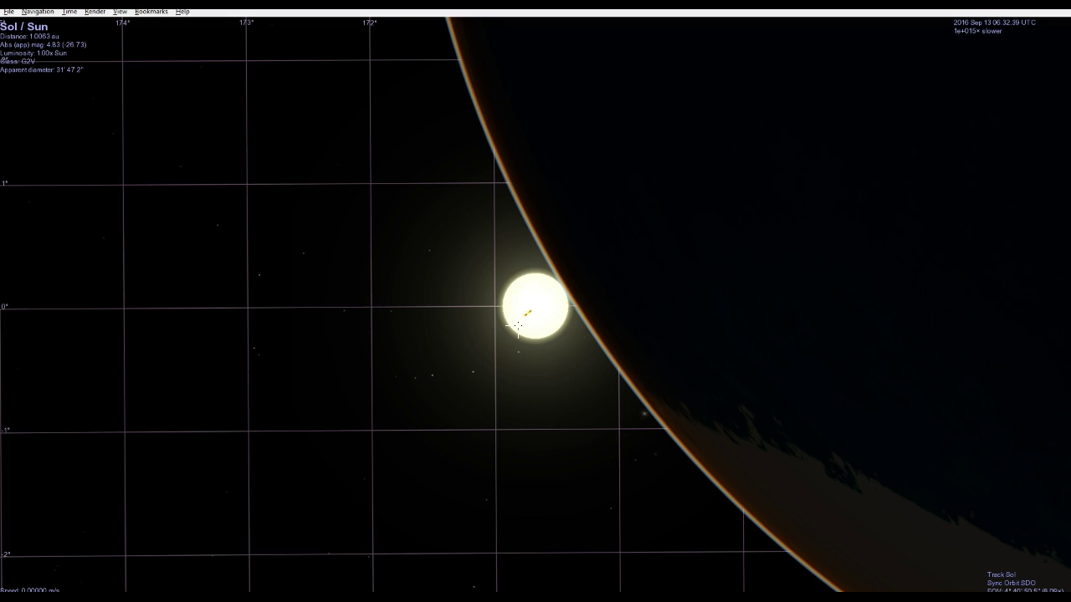
pyautogui.press('l')
pyautogui.press('l')
pyautogui.press('l')
pyautogui.press('l')
pyautogui.press('l')
pyautogui.press('l')
pyautogui.press('l')
pyautogui.press('l')
pyautogui.press('l')
pyautogui.press('l')
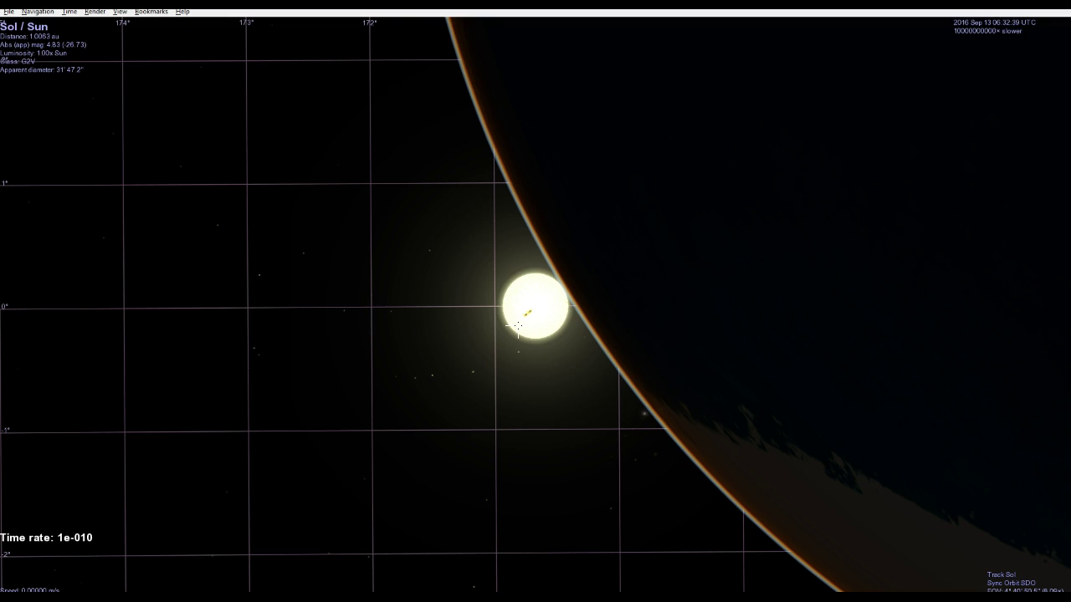
pyautogui.press('l')
pyautogui.press('l')
pyautogui.press('l')
pyautogui.press('l')
pyautogui.press('l')
pyautogui.press('l')
pyautogui.press('l')
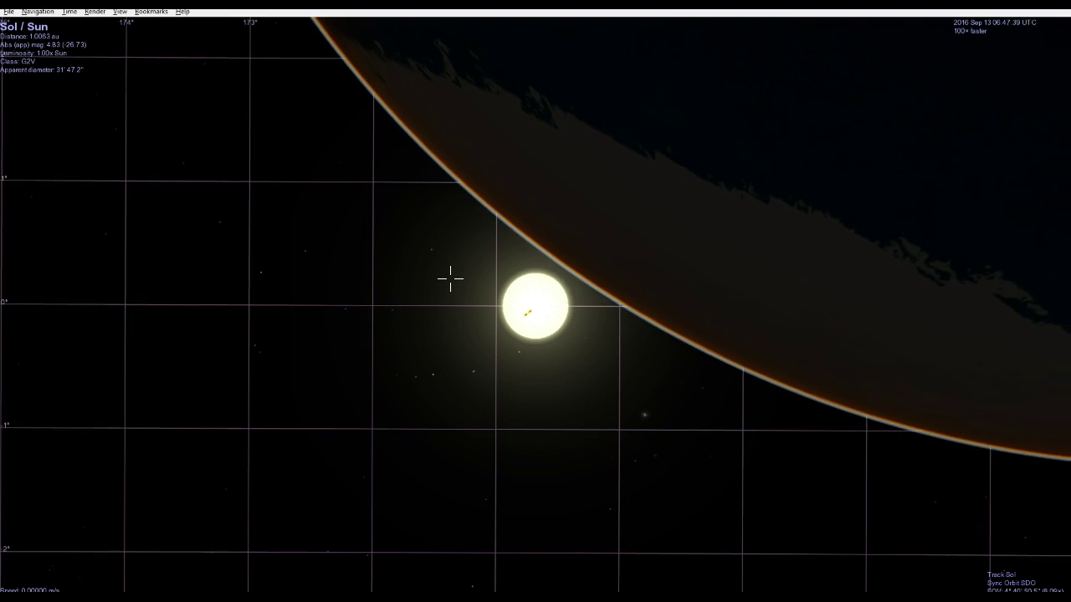
# Step: Rewind the simulation to when Earth's limb overlaps the Sun, and resume forward time at 100× faster
pyautogui.press('j')
pyautogui.press('l')
pyautogui.press('j')
pyautogui.press('k')
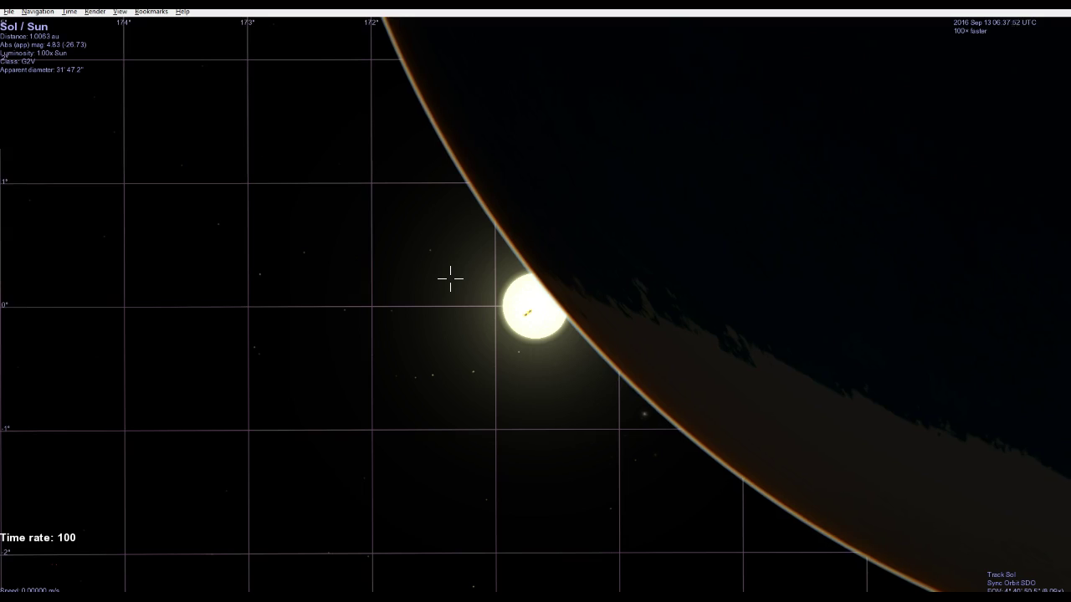
# Step: Slow the simulation to 1e+015× slower, holding the view with Earth's limb partly covering the Sun at 06:40:09 UTC
pyautogui.press('k')
pyautogui.press('k')
pyautogui.press('k')
pyautogui.press('k')
pyautogui.press('k')
pyautogui.press('k')
pyautogui.press('k')
pyautogui.press('k')
pyautogui.press('k')
pyautogui.press('k')
pyautogui.press('k')
pyautogui.press('k')
pyautogui.press('k')
pyautogui.press('k')
pyautogui.press('k')
pyautogui.press('k')
pyautogui.press('k')
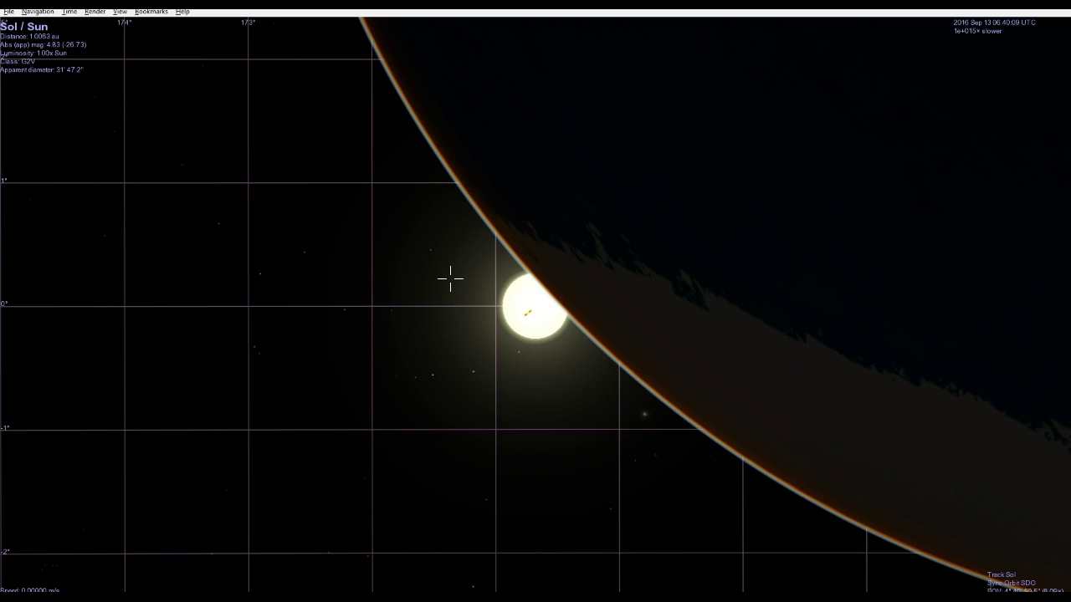
# Step: Switch to the SDOEclipseCalculationsFinal.xls workbook in Excel and examine the Sun and Earth coordinates as seen from SDO
pyautogui.moveTo(450, 279)
pyautogui.mouseDown()
pyautogui.moveTo(447, 268)
pyautogui.moveTo(463, 268)
pyautogui.mouseUp()
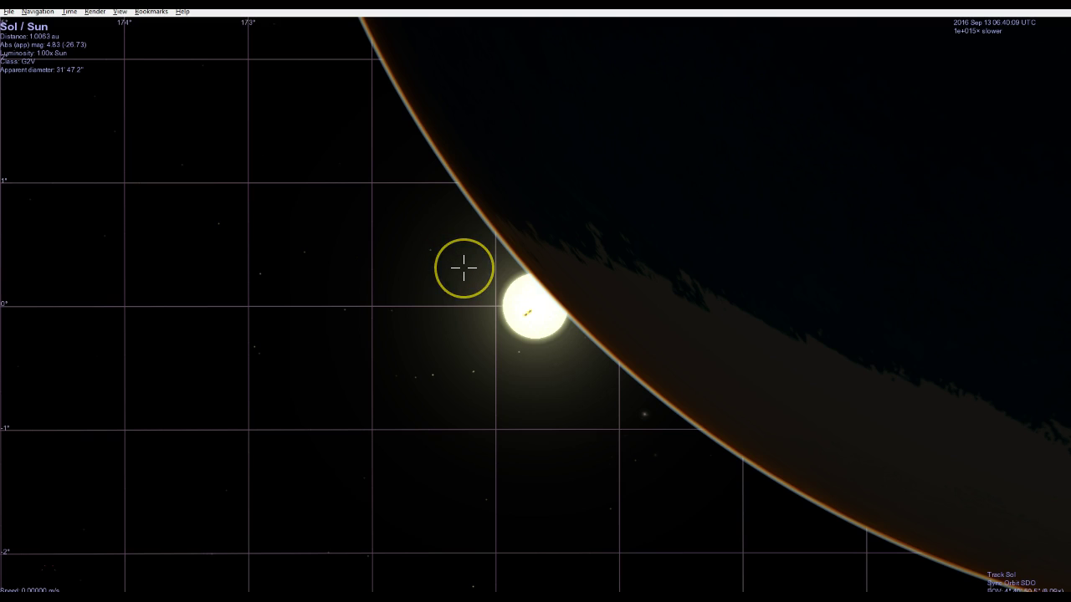
pyautogui.click(464, 268)
pyautogui.hotkey('alt', 'Tab')
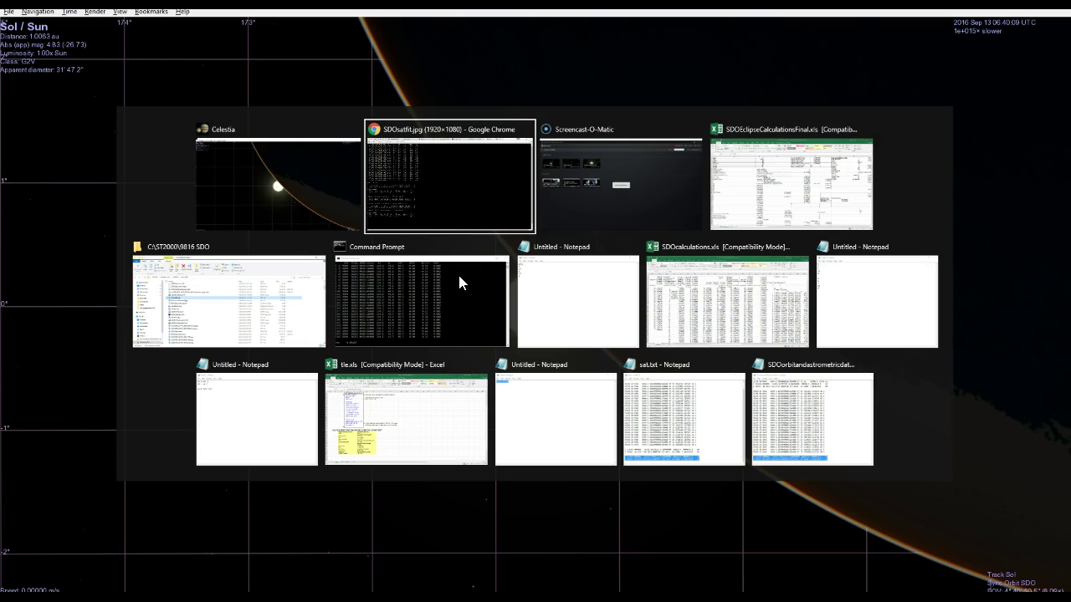
pyautogui.hotkey('alt', 'Tab')
pyautogui.hotkey('alt', 'Tab')
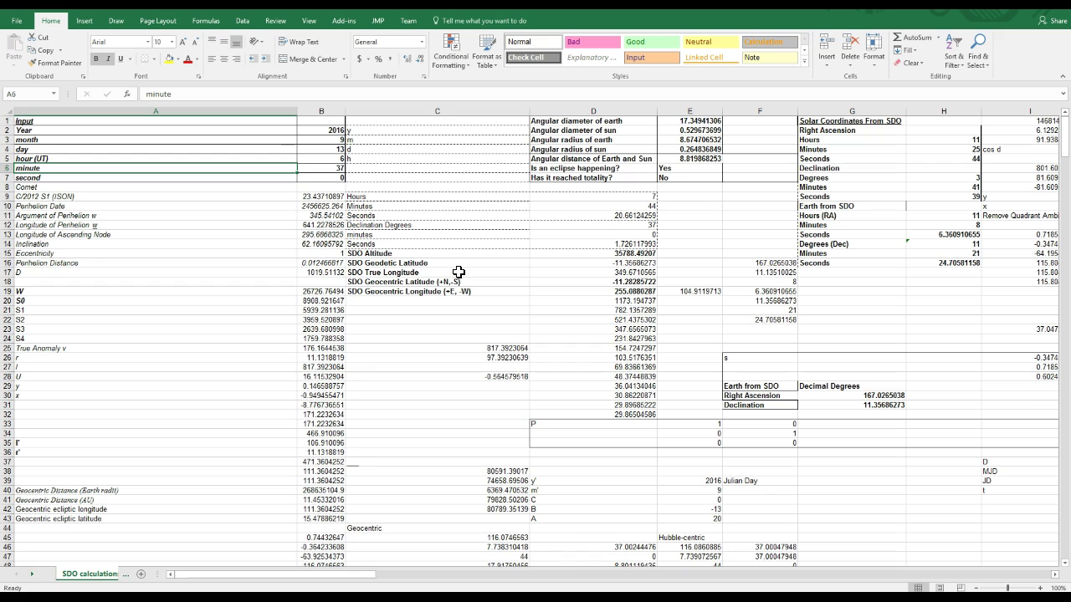
pyautogui.press('Right')
pyautogui.press('Right')
pyautogui.press('Right')
pyautogui.press('Right')
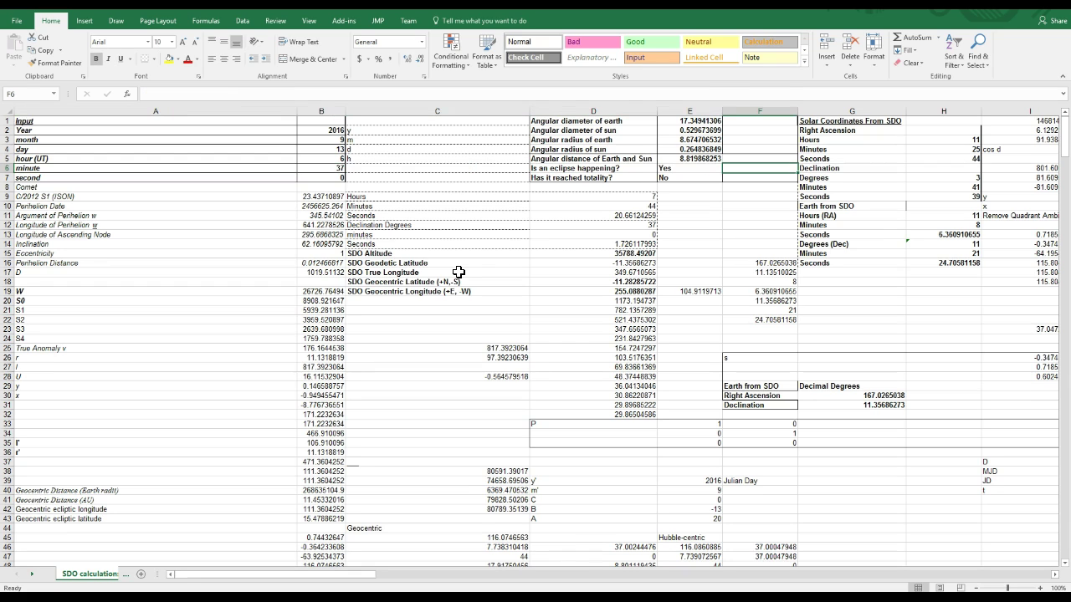
pyautogui.click(850, 125)
pyautogui.moveTo(851, 127); pyautogui.dragTo(948, 265)
pyautogui.click(831, 209)
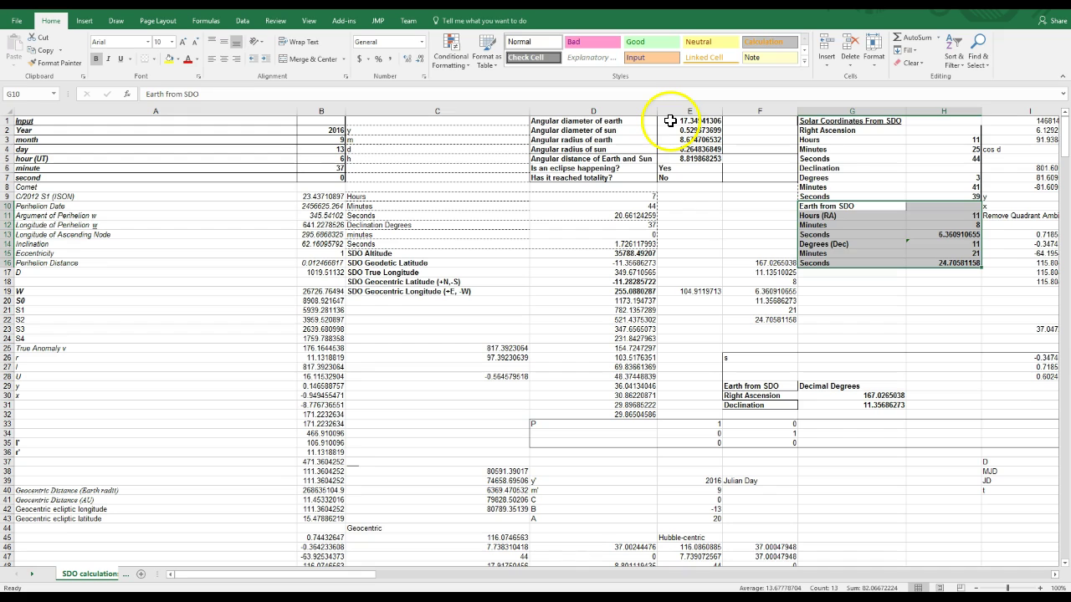
# Step: Examine the angular diameters, radii and separation of Earth and Sun, plus the eclipse and totality results
pyautogui.click(688, 121)
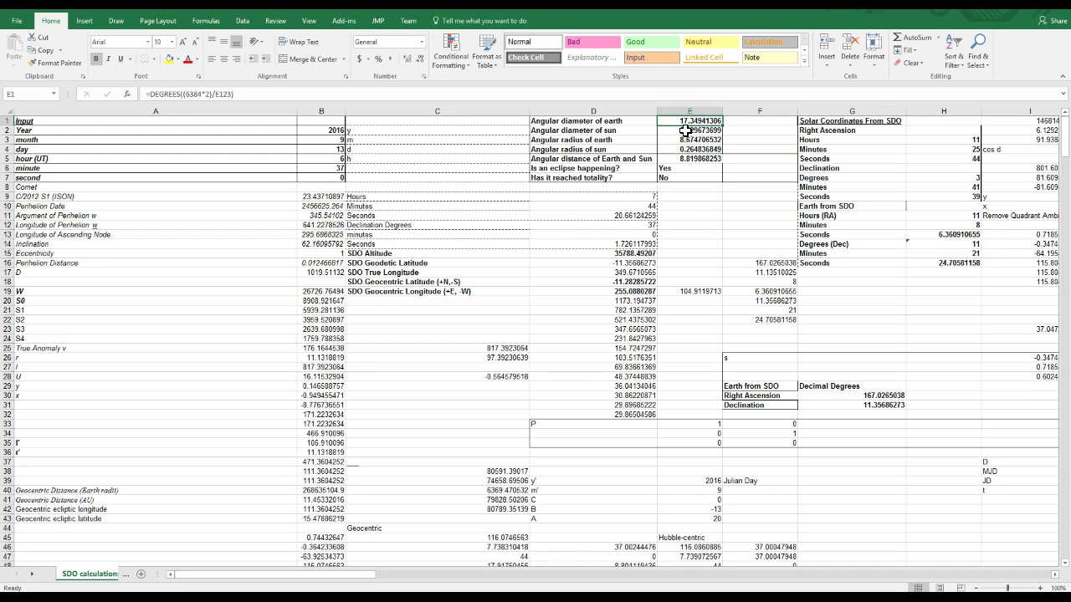
pyautogui.click(686, 131)
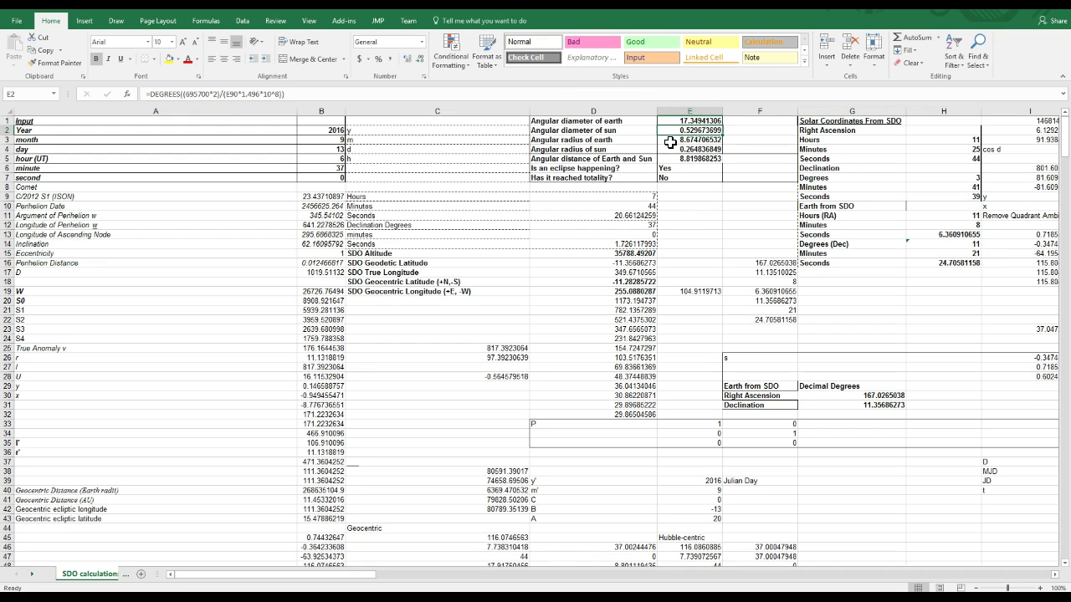
pyautogui.moveTo(604, 142); pyautogui.dragTo(669, 150)
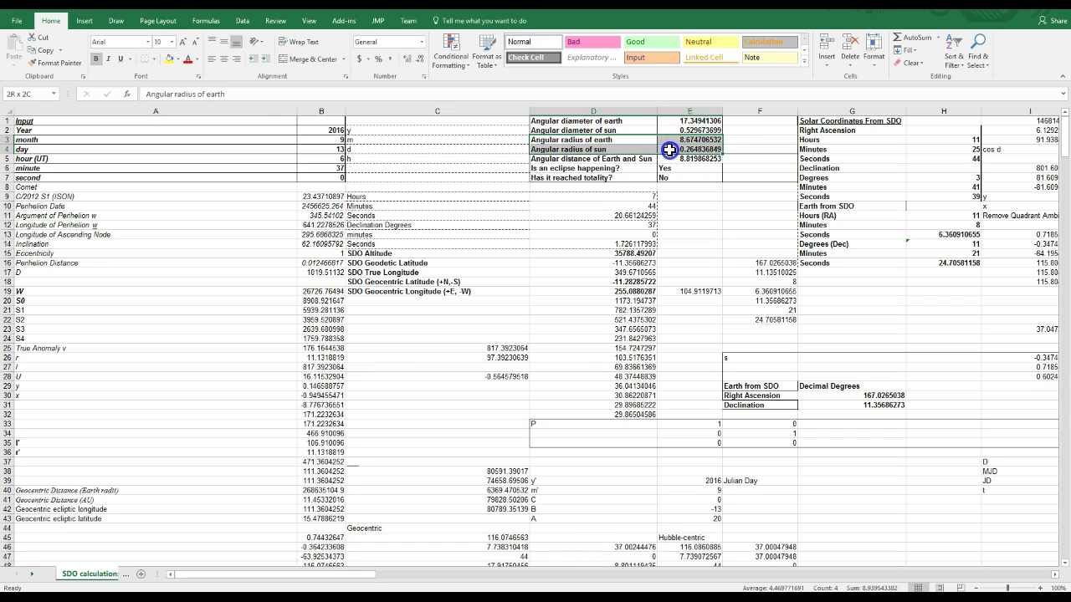
pyautogui.click(623, 159)
pyautogui.moveTo(594, 159); pyautogui.dragTo(669, 159)
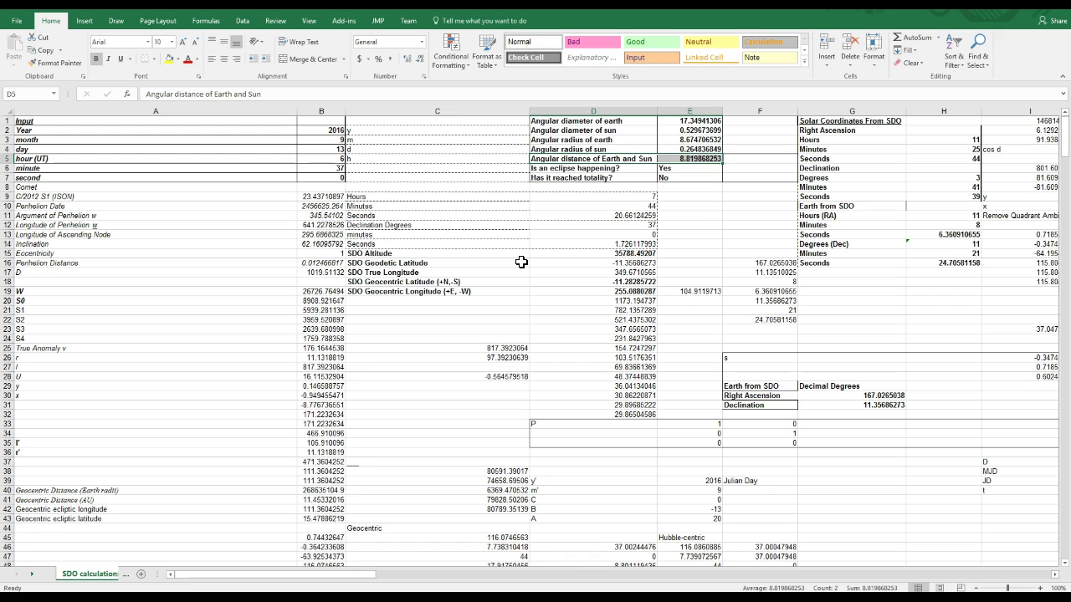
pyautogui.click(615, 187)
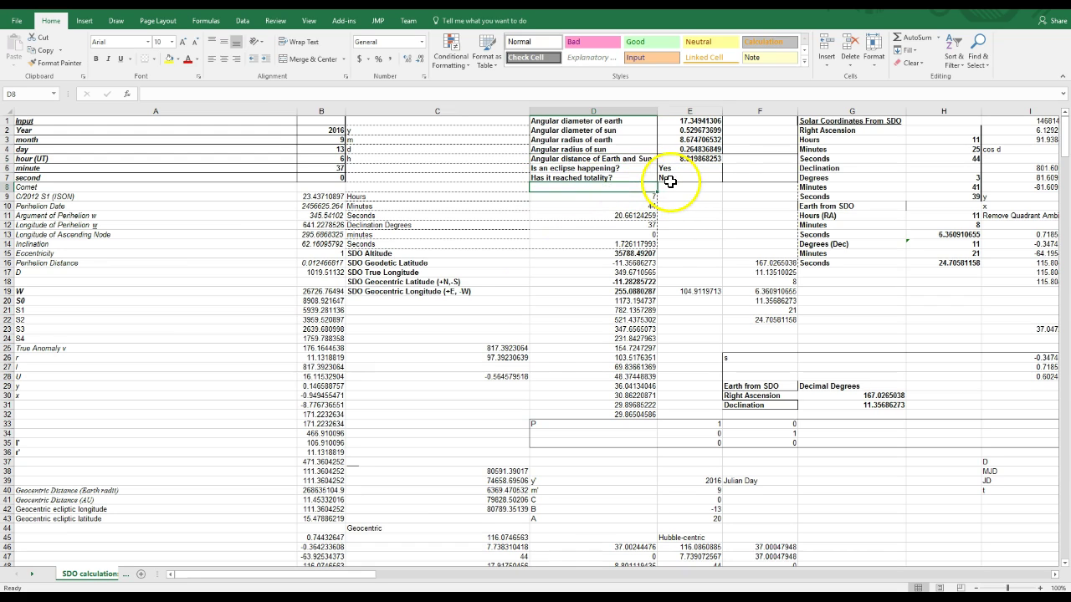
pyautogui.moveTo(670, 182); pyautogui.dragTo(673, 169)
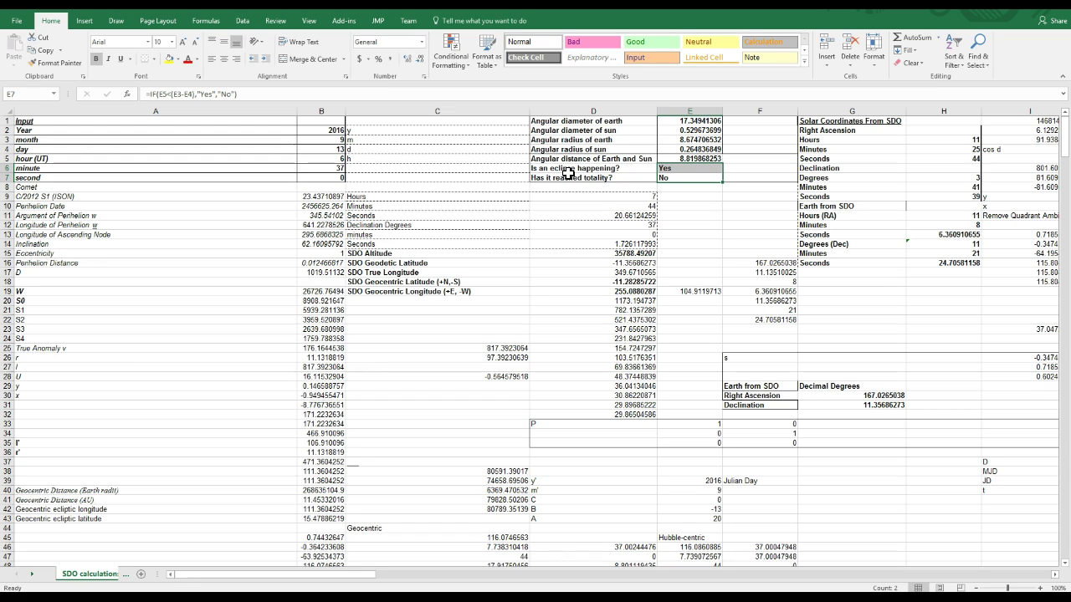
# Step: Highlight the date and time inputs in B2:B7 and the Sun and Earth coordinate block in G2:H16
pyautogui.click(333, 147)
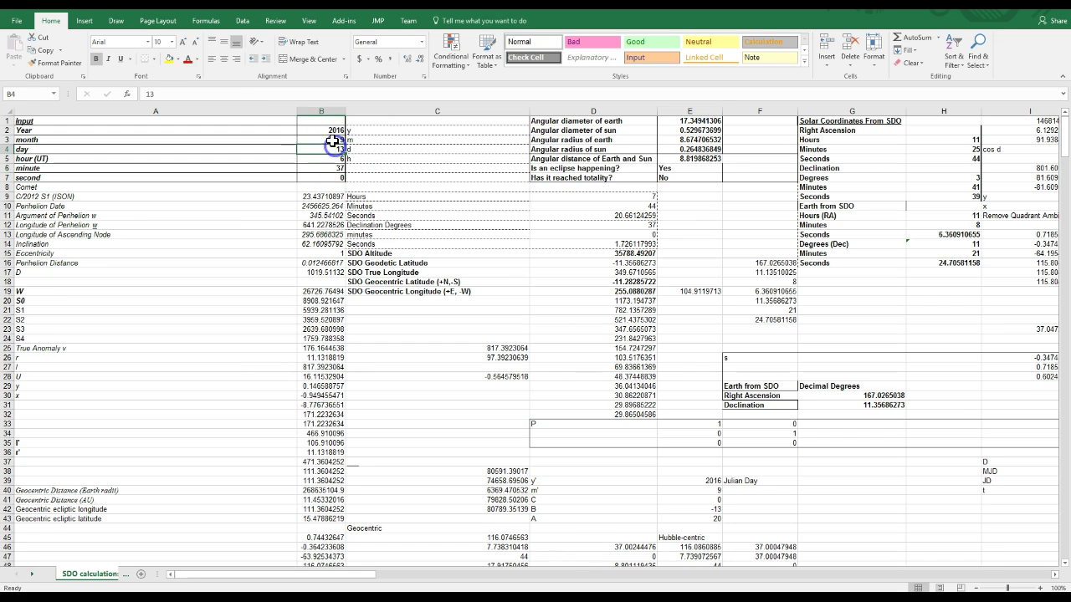
pyautogui.click(327, 131)
pyautogui.moveTo(327, 131); pyautogui.dragTo(325, 175)
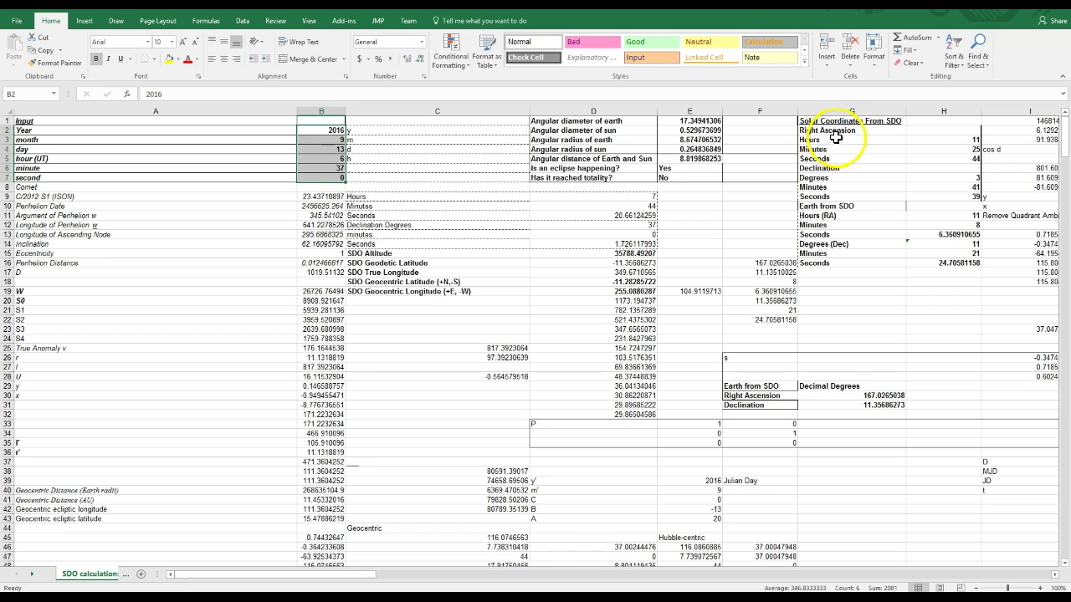
pyautogui.moveTo(807, 132); pyautogui.dragTo(916, 264)
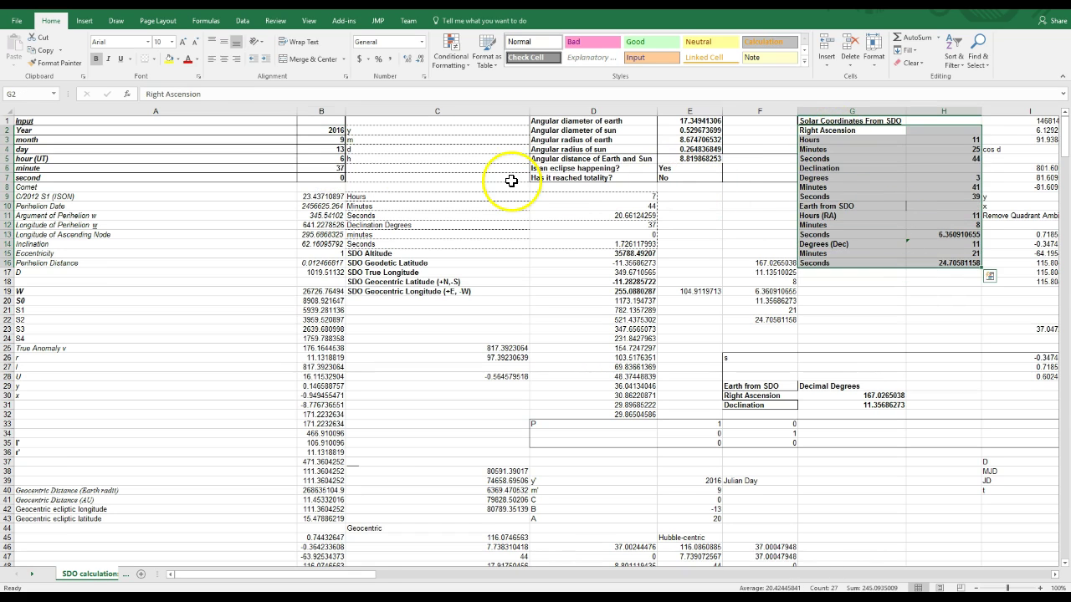
# Step: Inspect the formulas behind the eclipse and totality checks in E6 and E7 alongside the minute input in B6
pyautogui.click(665, 169)
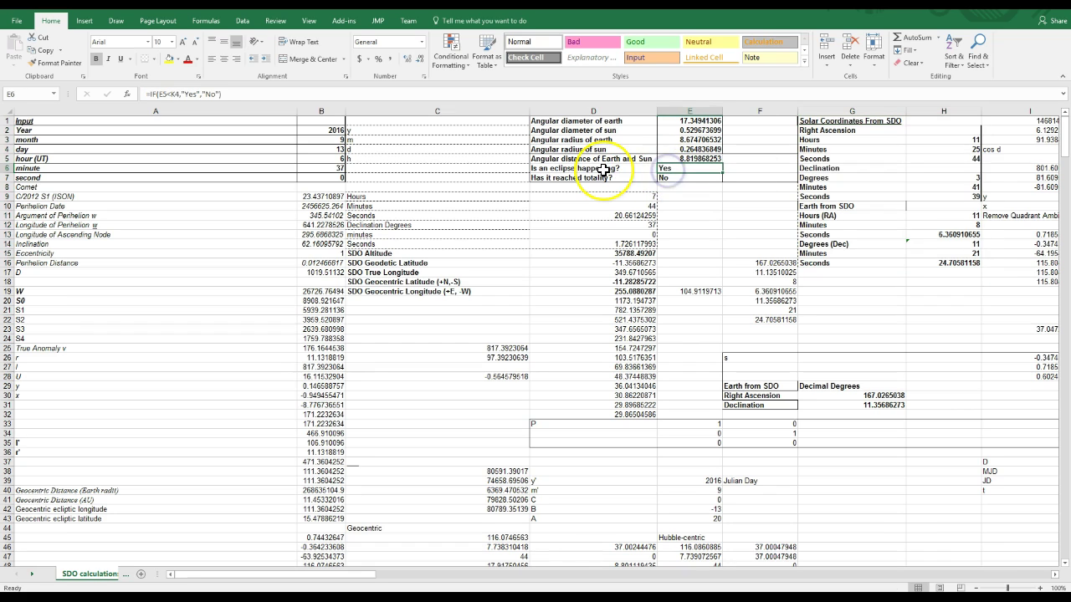
pyautogui.click(665, 178)
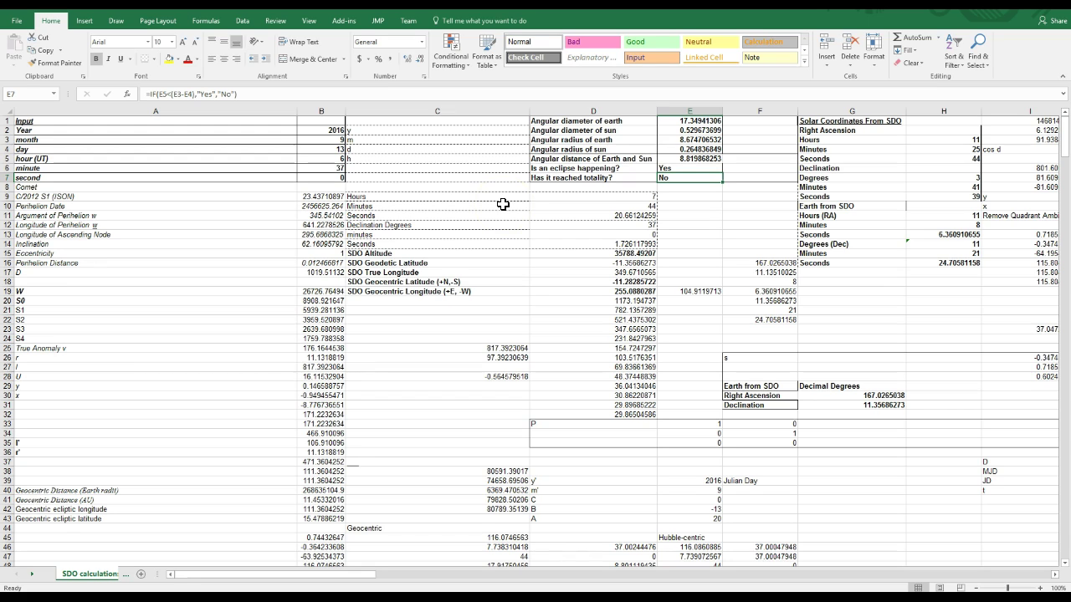
pyautogui.click(673, 168)
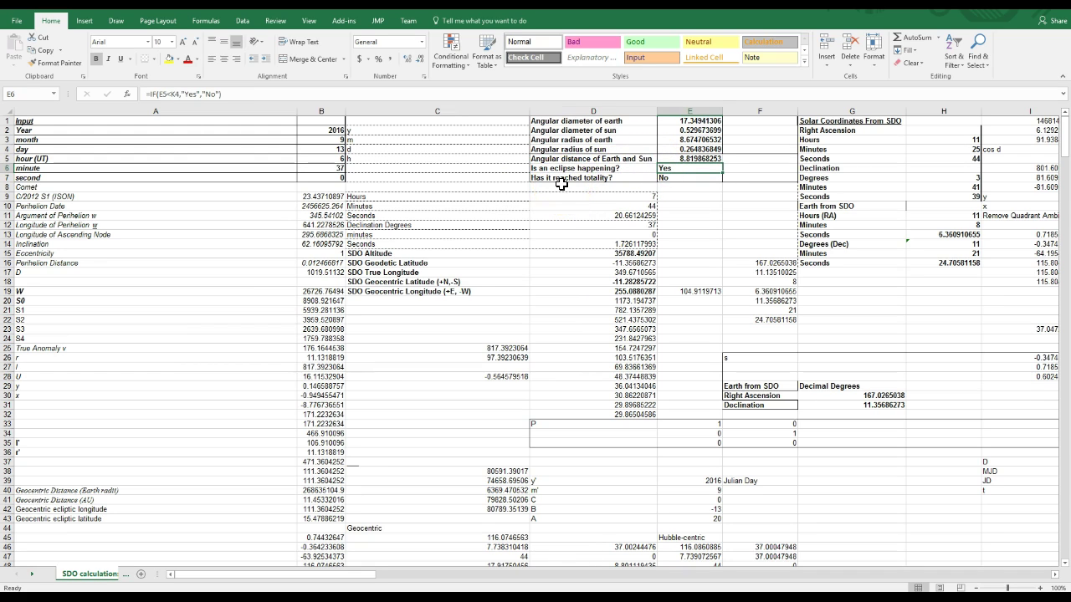
pyautogui.press('Down')
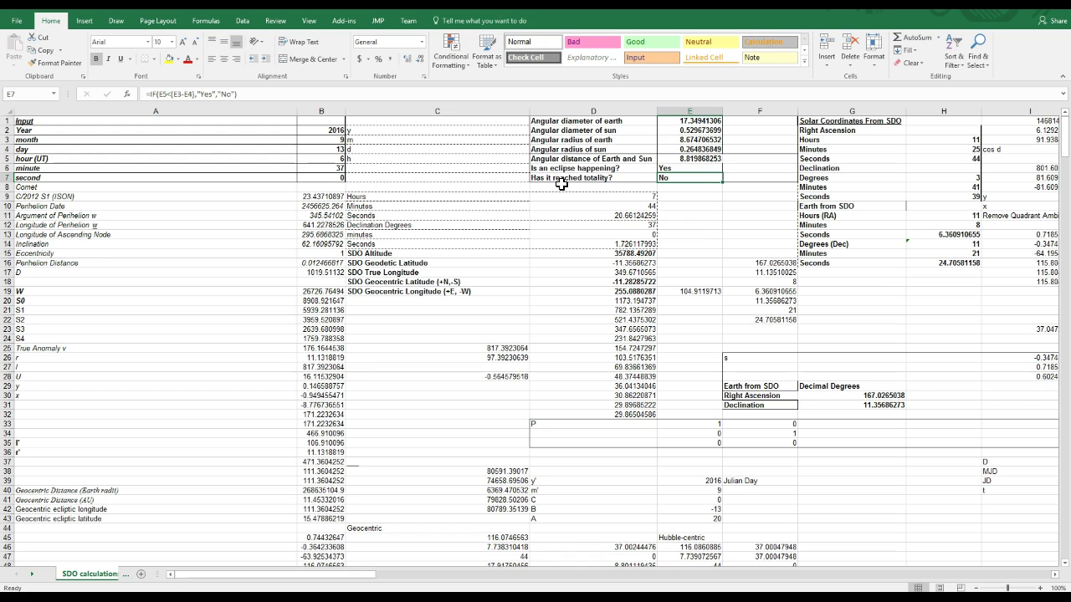
pyautogui.press('Up')
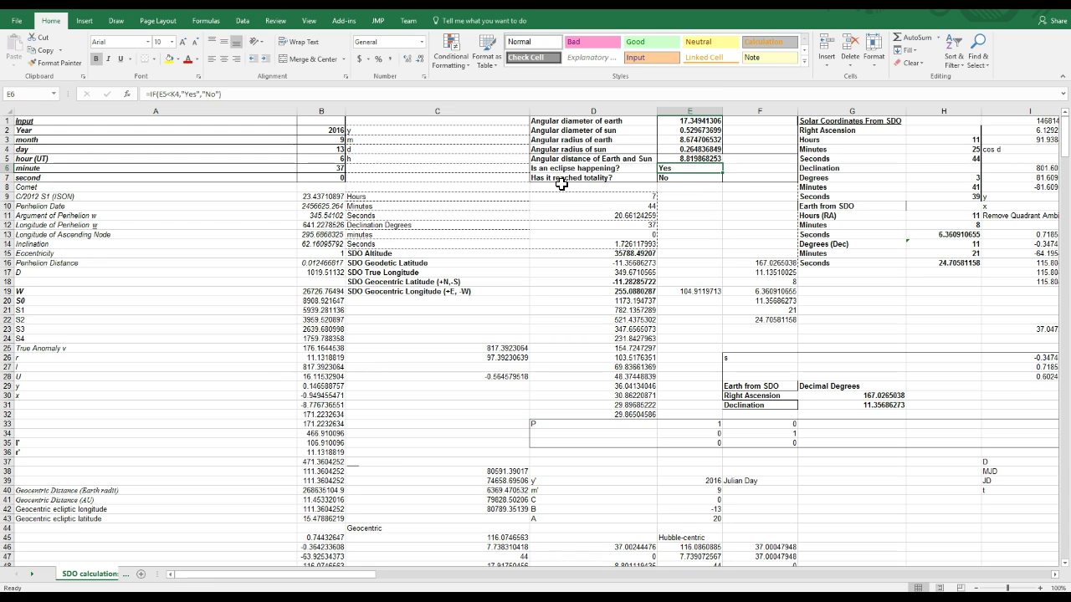
pyautogui.press('Left')
pyautogui.press('Left')
pyautogui.press('Left')
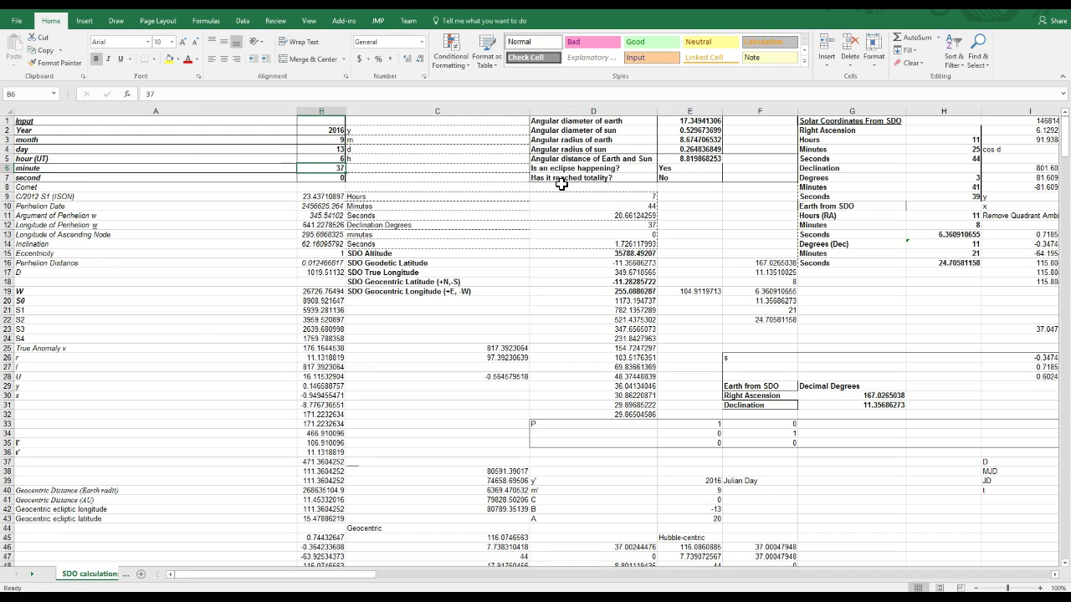
pyautogui.press('Right')
pyautogui.press('Right')
pyautogui.press('Right')
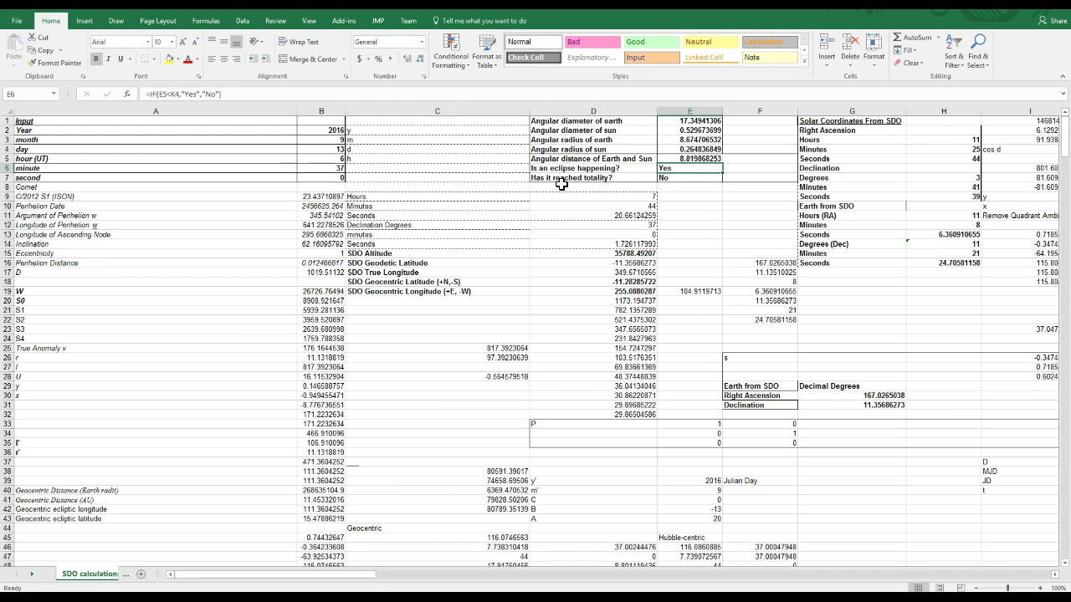
# Step: Recalculate the eclipse for successive minutes by setting the minute input in B6 to 38 and 39
pyautogui.press('Left')
pyautogui.press('Left')
pyautogui.press('Left')
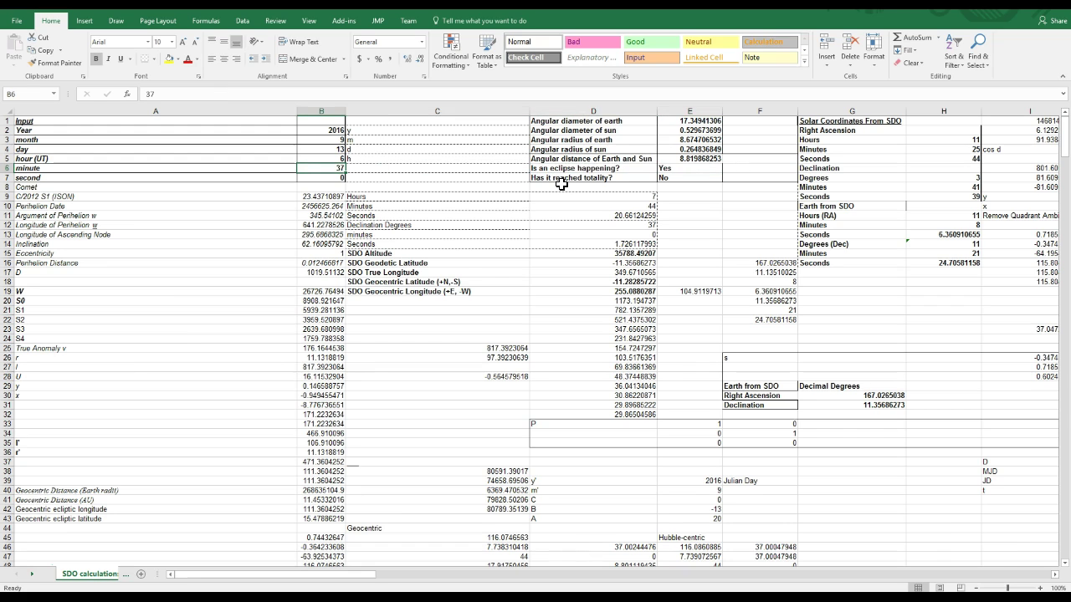
pyautogui.write('38')
pyautogui.press('Return')
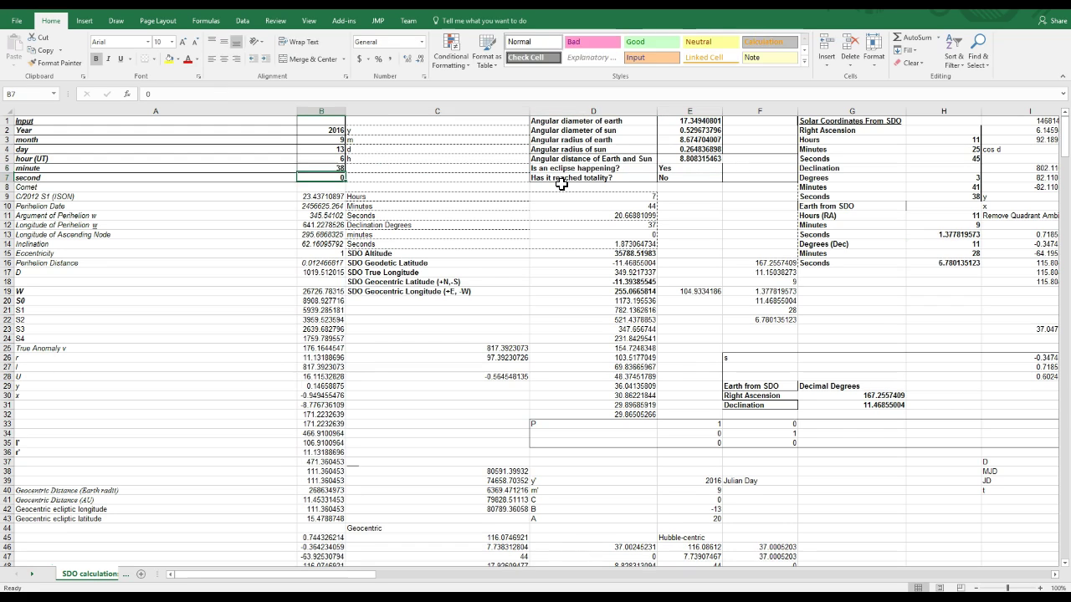
pyautogui.press('Up')
pyautogui.write('39')
pyautogui.press('Return')
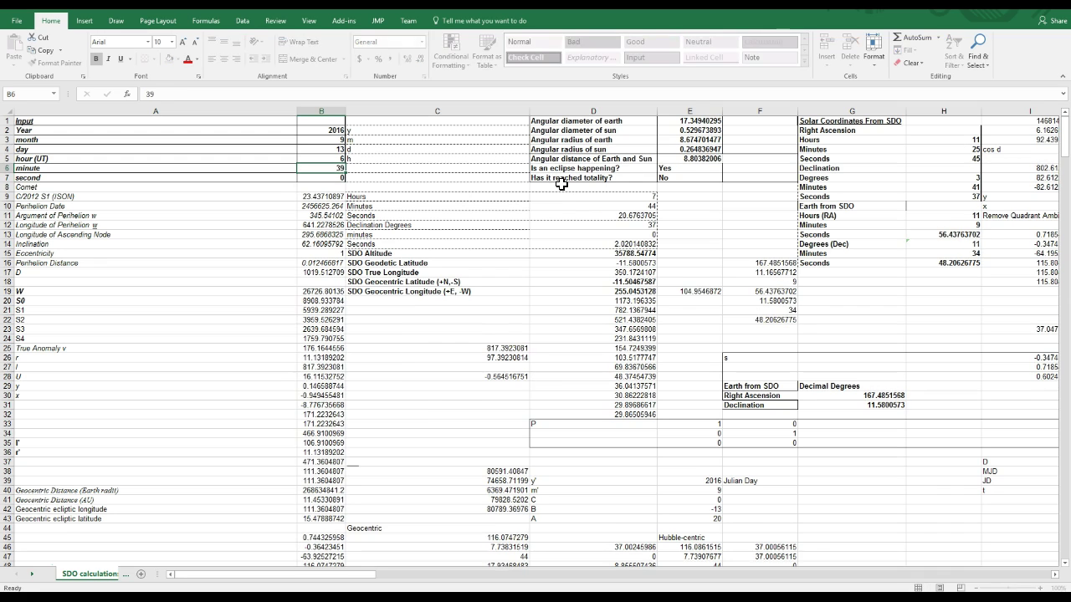
# Step: Try 36 as the minute input in B6, and set it back to 37
pyautogui.press('Up')
pyautogui.write('36')
pyautogui.press('BackSpace')
pyautogui.write('7')
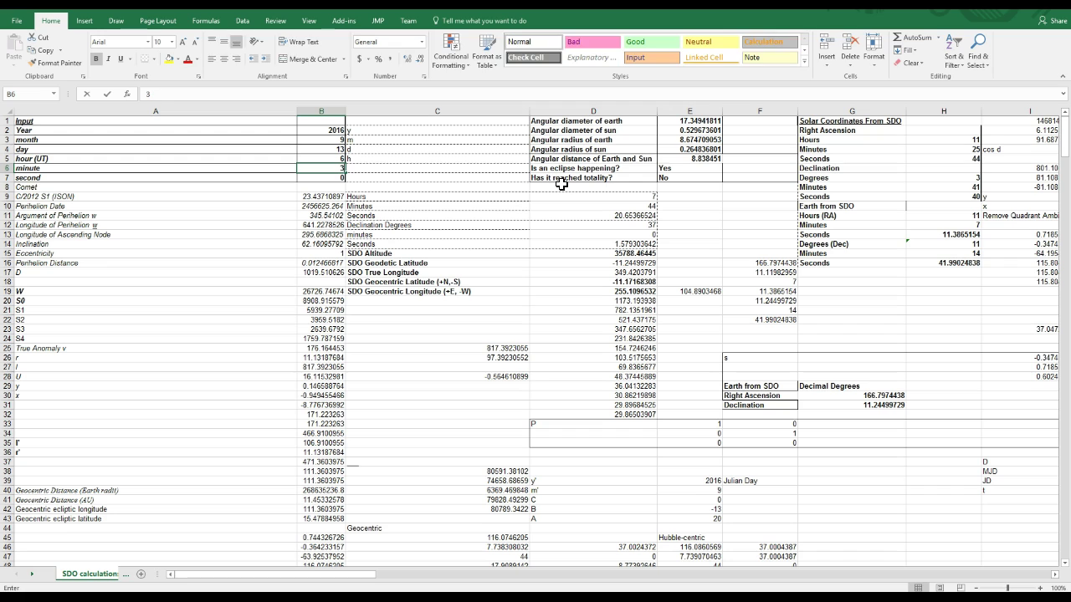
pyautogui.press('Return')
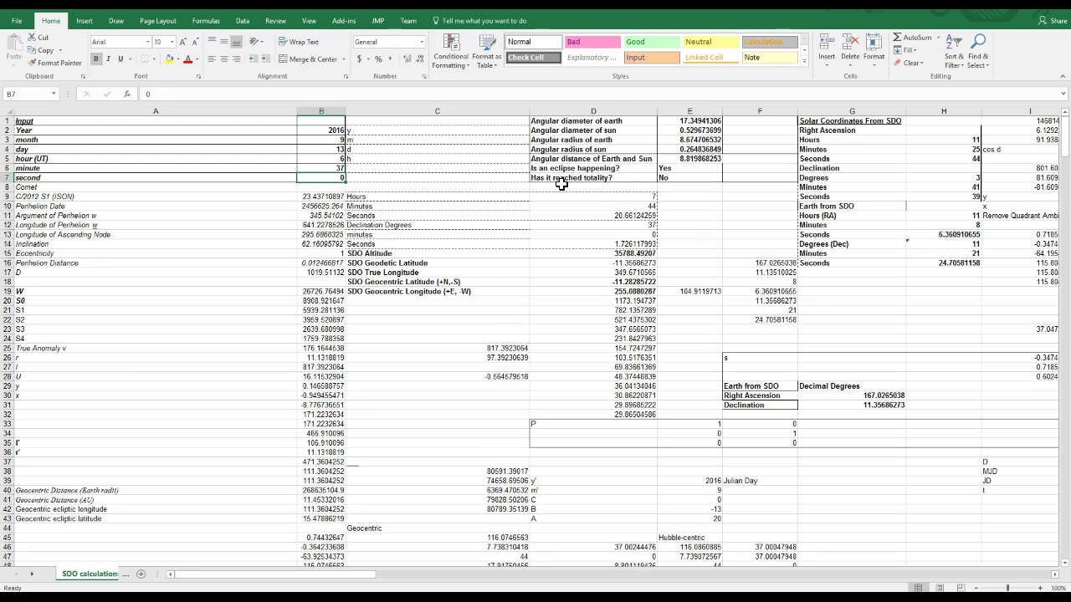
# Step: Set the day input in B4 to 14 and try minutes 38 and 39 in B6
pyautogui.press('Up')
pyautogui.press('Up')
pyautogui.press('Up')
pyautogui.write('14')
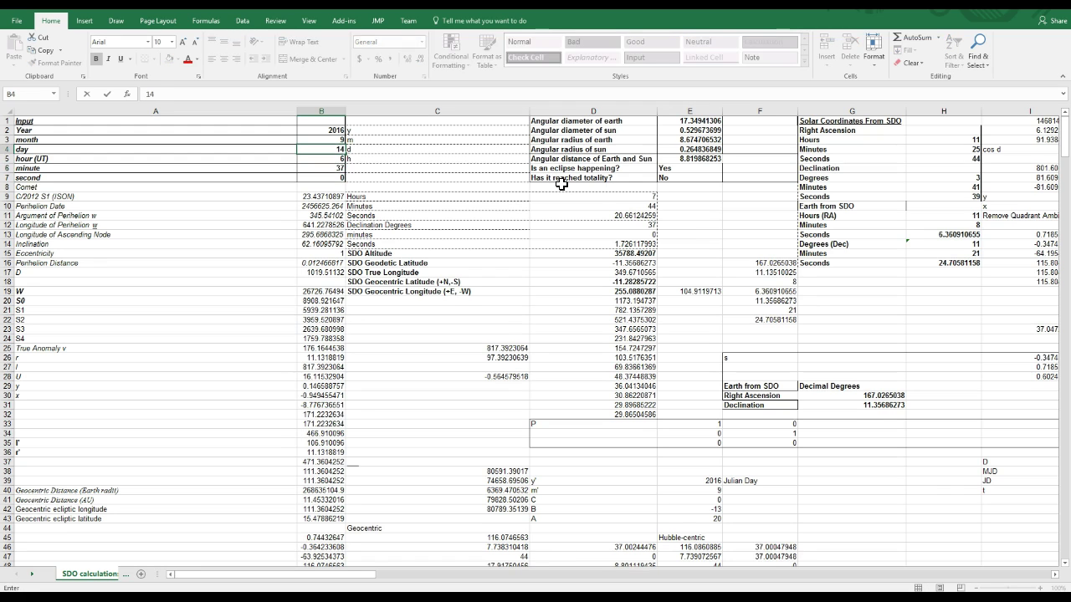
pyautogui.press('Return')
pyautogui.press('Down')
pyautogui.write('38')
pyautogui.press('Return')
pyautogui.press('Up')
pyautogui.write('39')
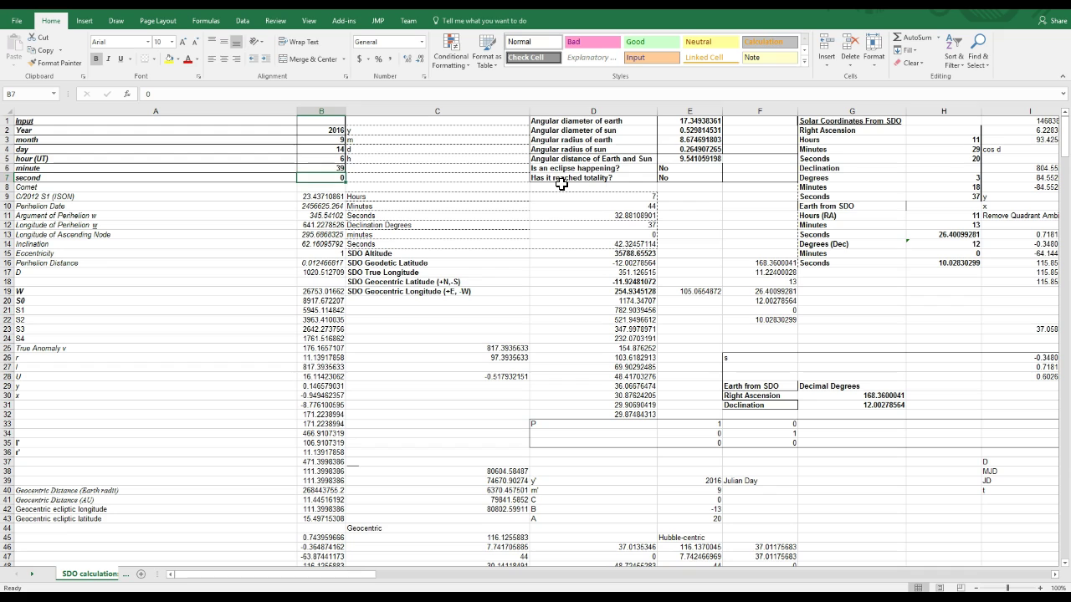
# Step: Try 40 and 41 as the minute input in B6, and set it back to 39
pyautogui.write('34')
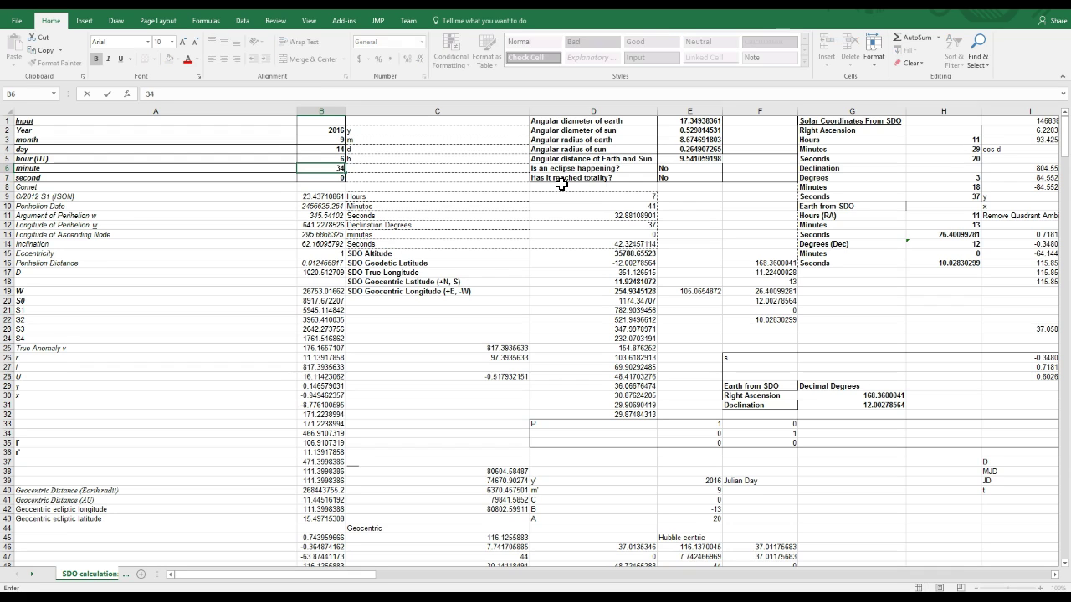
pyautogui.press('BackSpace')
pyautogui.press('BackSpace')
pyautogui.write('40')
pyautogui.press('Return')
pyautogui.press('Up')
pyautogui.write('41')
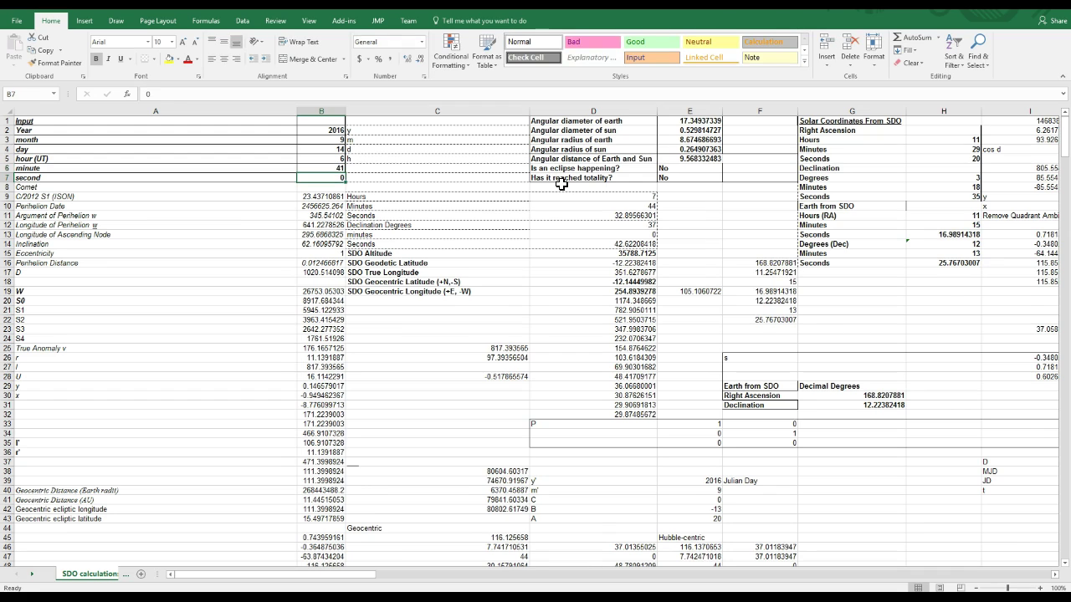
pyautogui.press('Return')
pyautogui.press('Up')
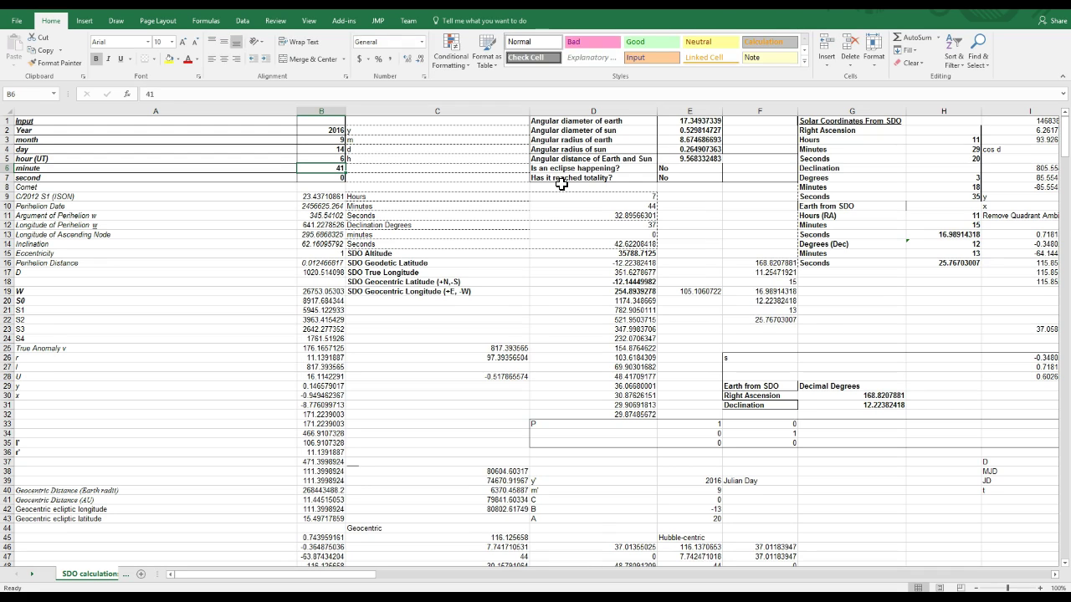
pyautogui.write('39')
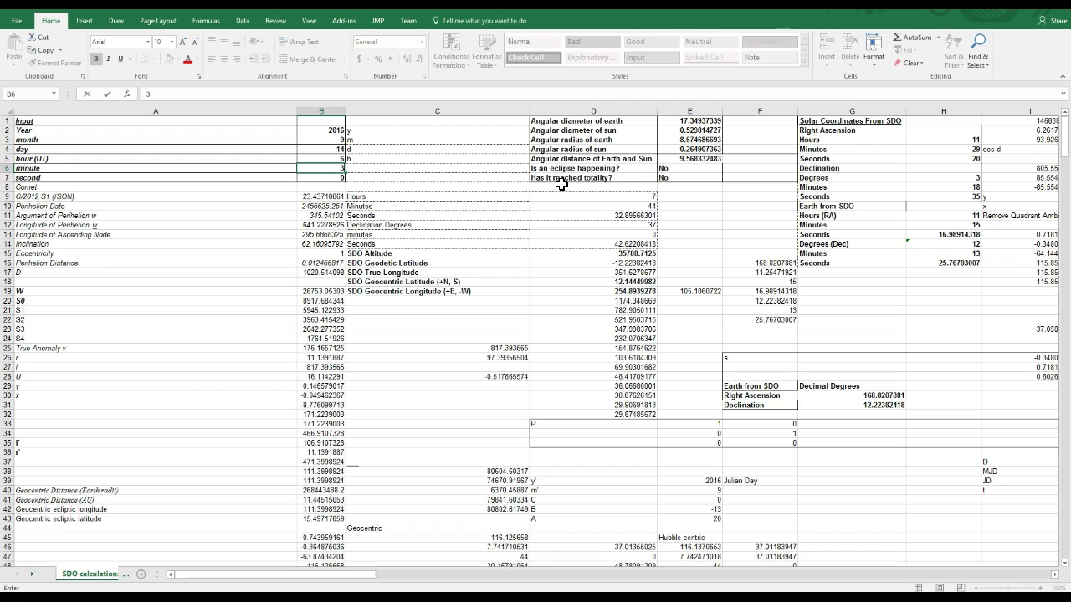
pyautogui.press('Return')
# Step: Recalculate the eclipse for earlier dates by setting the day input in B4 to 13 and 12
pyautogui.press('Up')
pyautogui.press('Up')
pyautogui.press('Up')
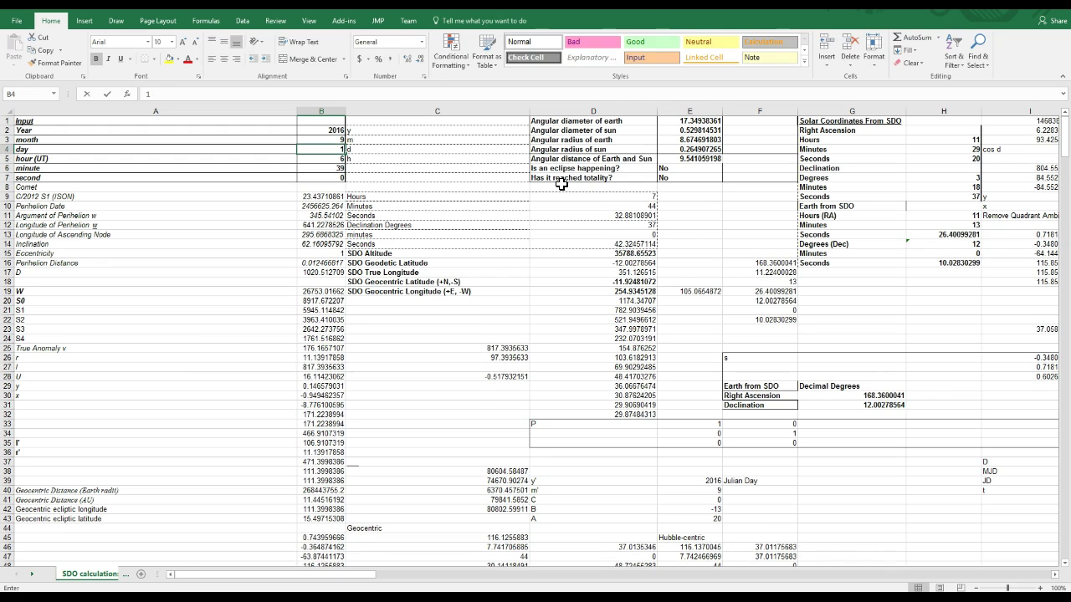
pyautogui.write('13')
pyautogui.press('Return')
pyautogui.press('Up')
pyautogui.press('Up')
pyautogui.press('Down')
pyautogui.write('12')
pyautogui.press('Return')
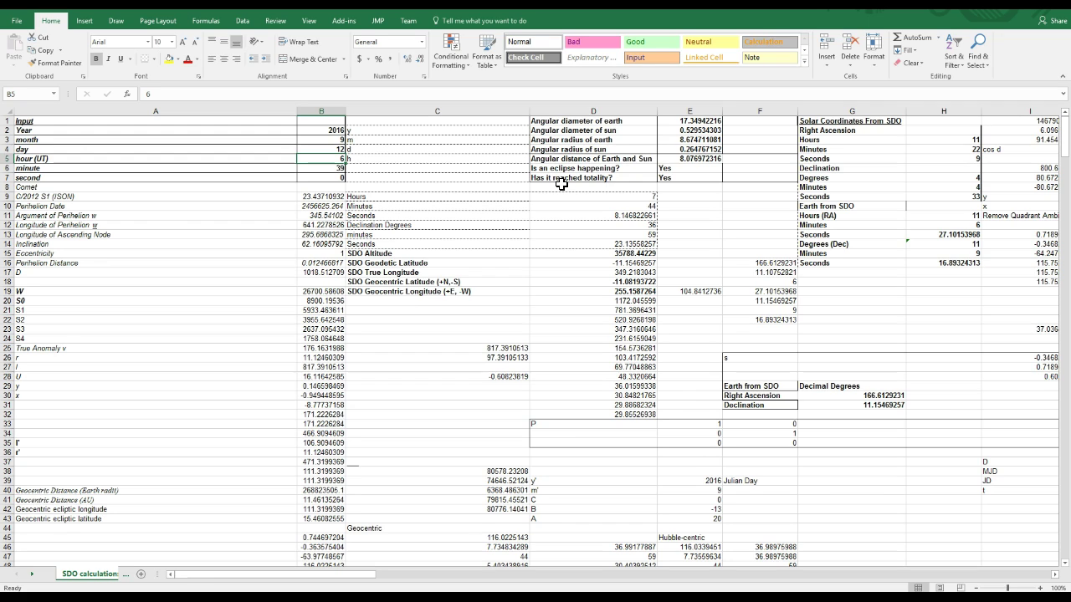
# Step: Set the month input in B3 to 8 and the day input in B4 to 20
pyautogui.press('Up')
pyautogui.press('Up')
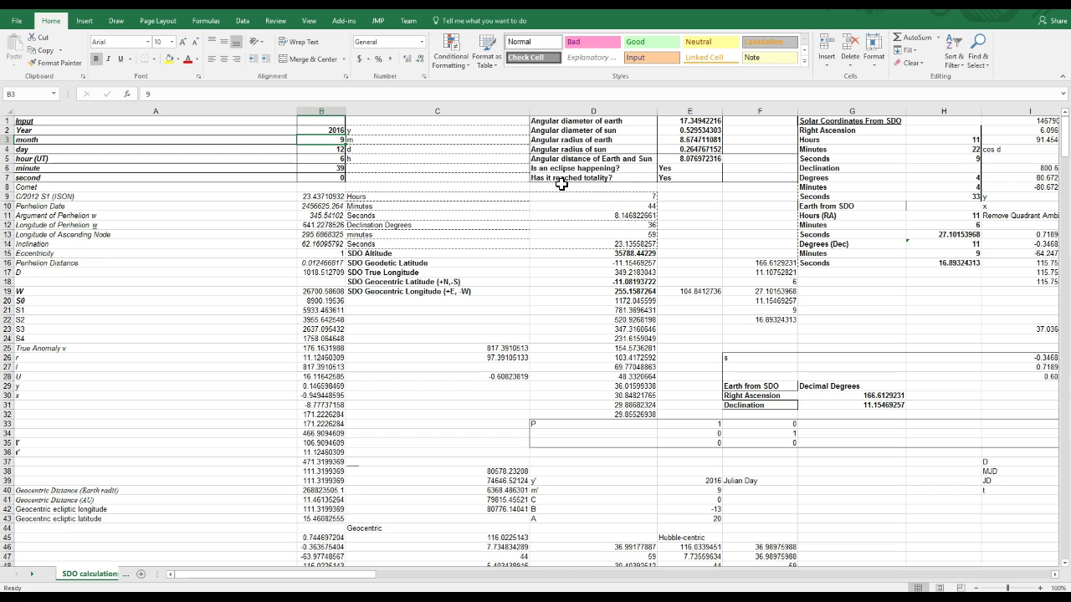
pyautogui.write('8')
pyautogui.press('Return')
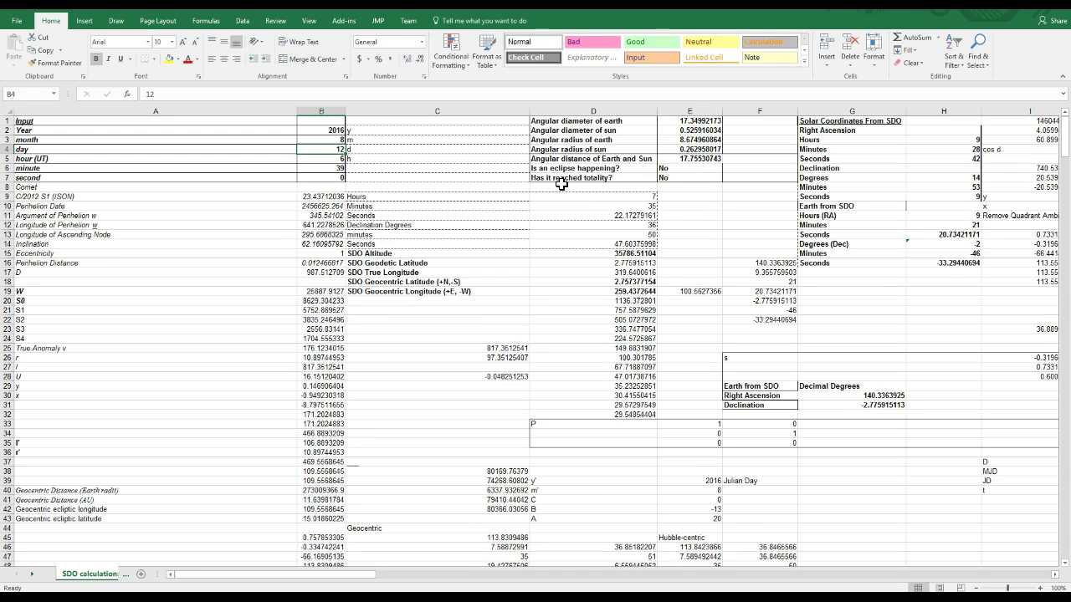
pyautogui.write('20')
pyautogui.press('Return')
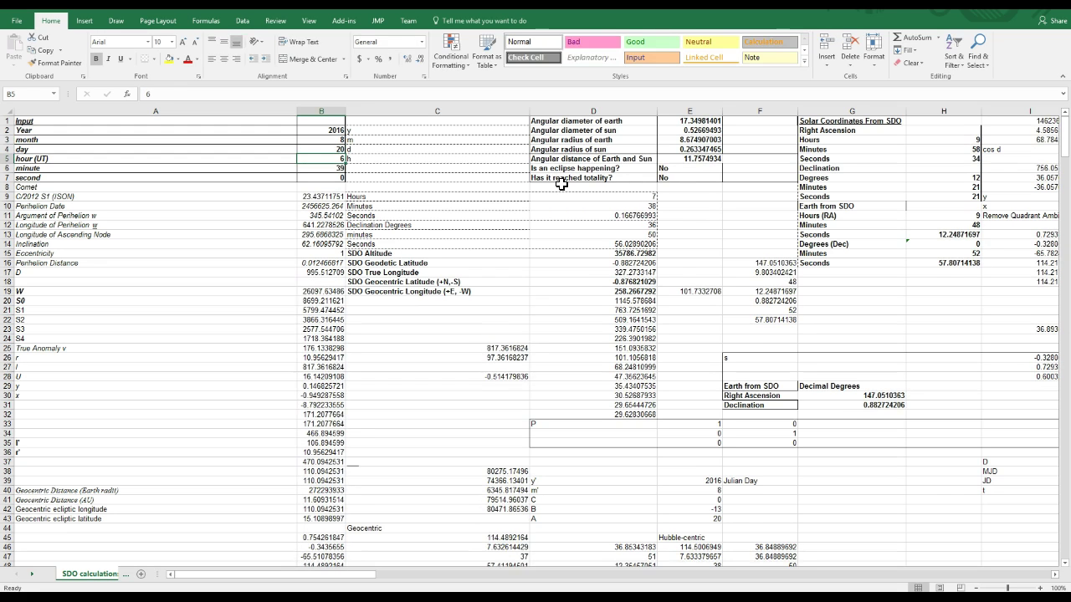
# Step: Set the hour input in B5 to 7 and the minute input in B6 to 17
pyautogui.write('7')
pyautogui.press('Return')
pyautogui.write('17')
pyautogui.press('Return')
# Step: Try 19 and 20 as the minute input in B6 for the August date
pyautogui.press('Up')
pyautogui.press('Up')
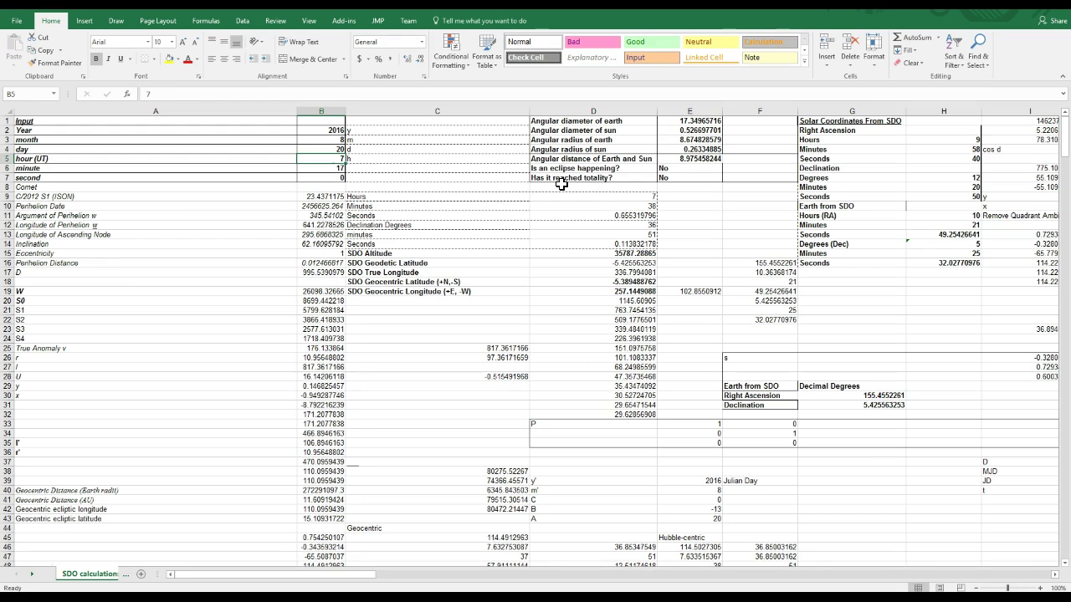
pyautogui.press('Down')
pyautogui.write('19')
pyautogui.press('Return')
pyautogui.press('Up')
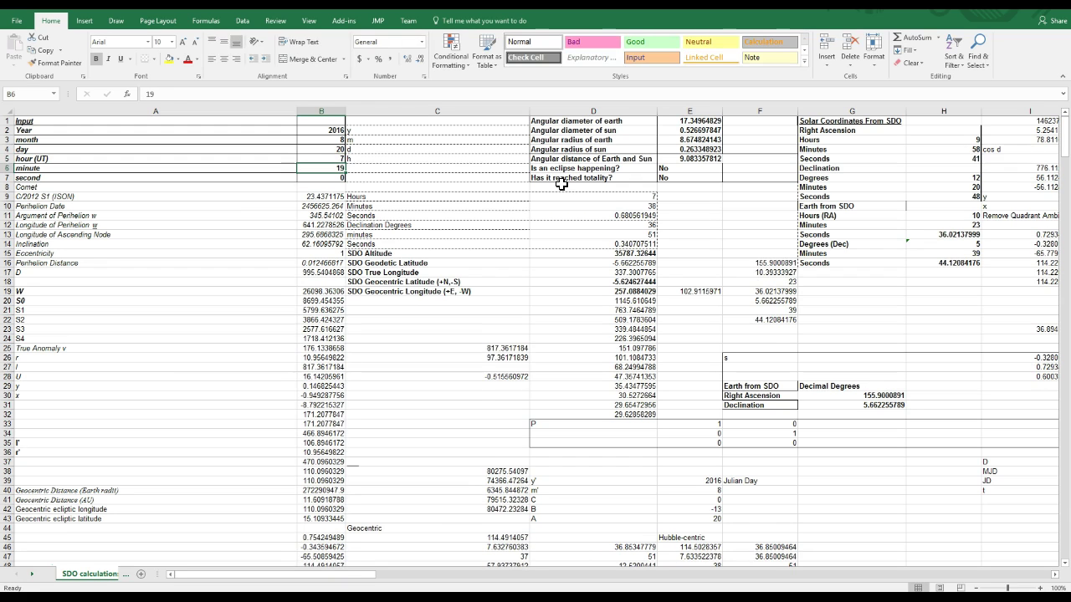
pyautogui.write('20')
pyautogui.press('Return')
pyautogui.press('Up')
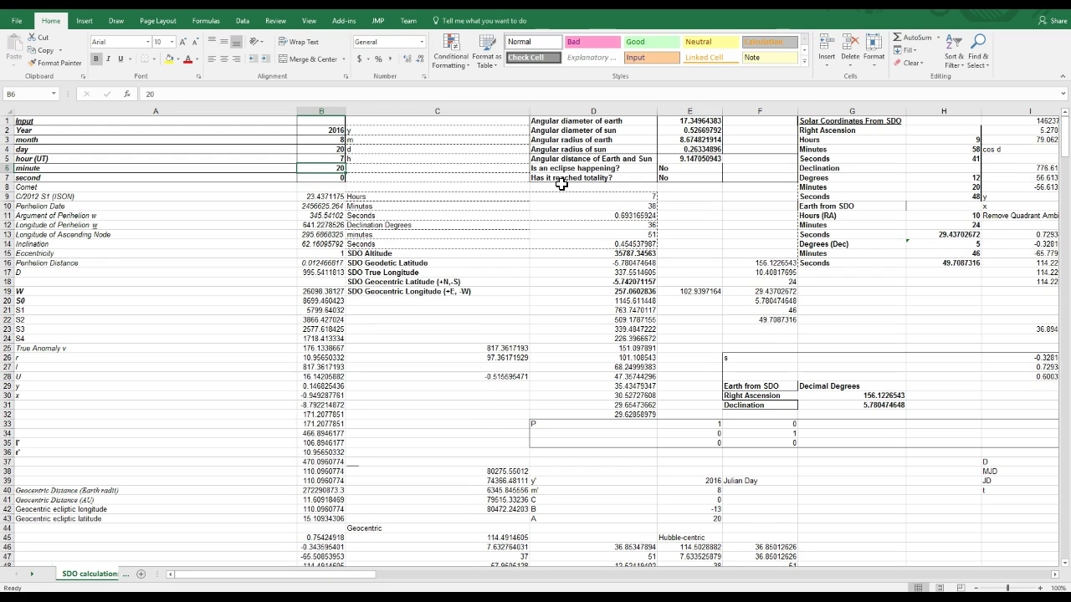
# Step: Set the minute input in B6 to 16 and 15, and check the eclipse result in E6
pyautogui.write('16')
pyautogui.press('Return')
pyautogui.press('Up')
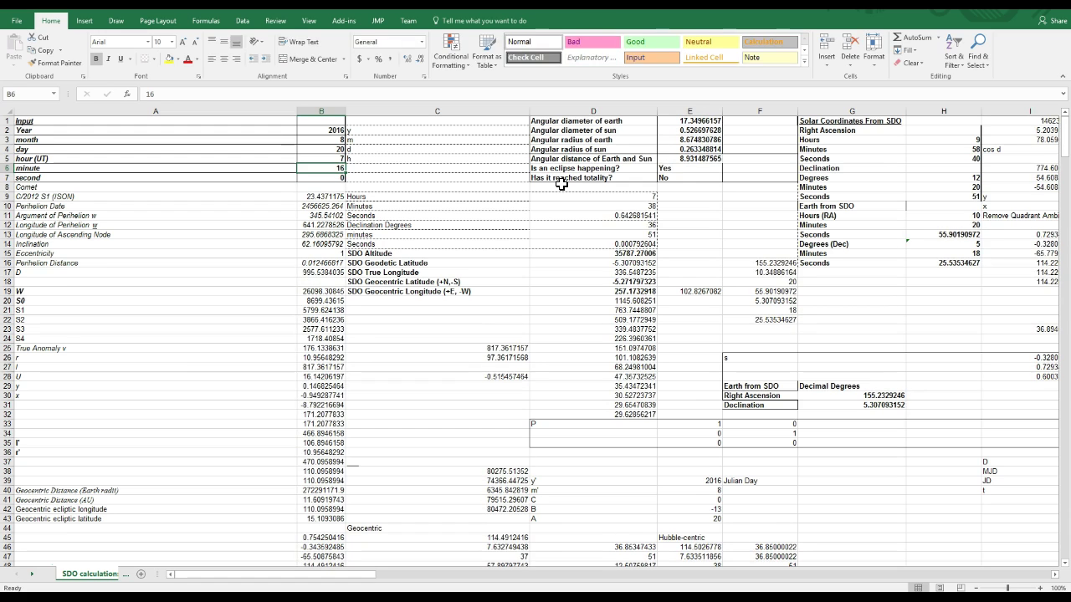
pyautogui.write('15')
pyautogui.press('Return')
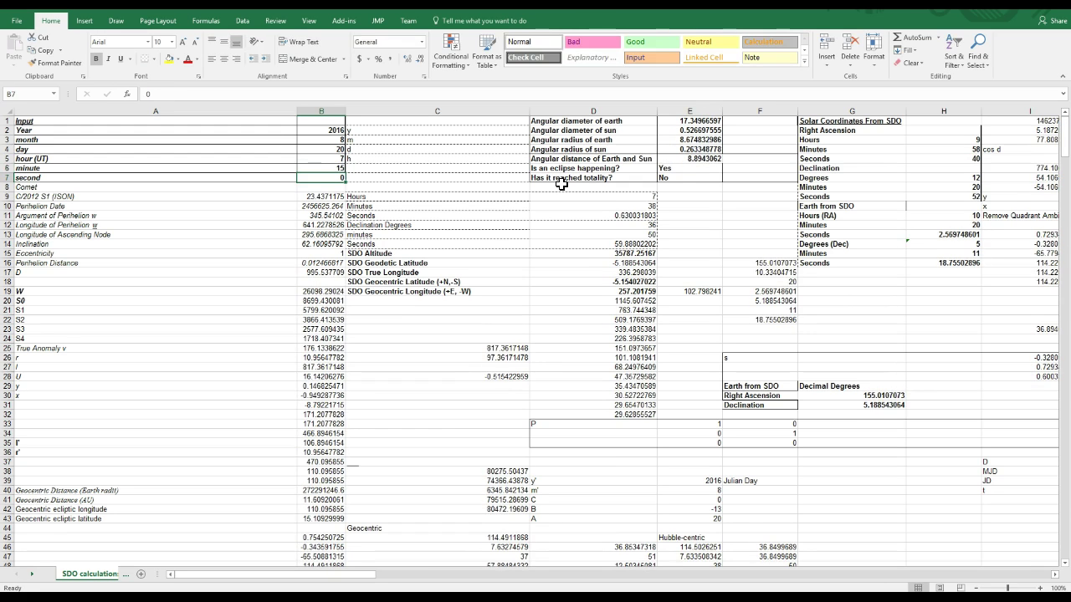
pyautogui.press('Right')
pyautogui.press('Up')
pyautogui.press('Right')
pyautogui.press('Right')
pyautogui.press('Left')
pyautogui.press('Left')
pyautogui.press('Left')
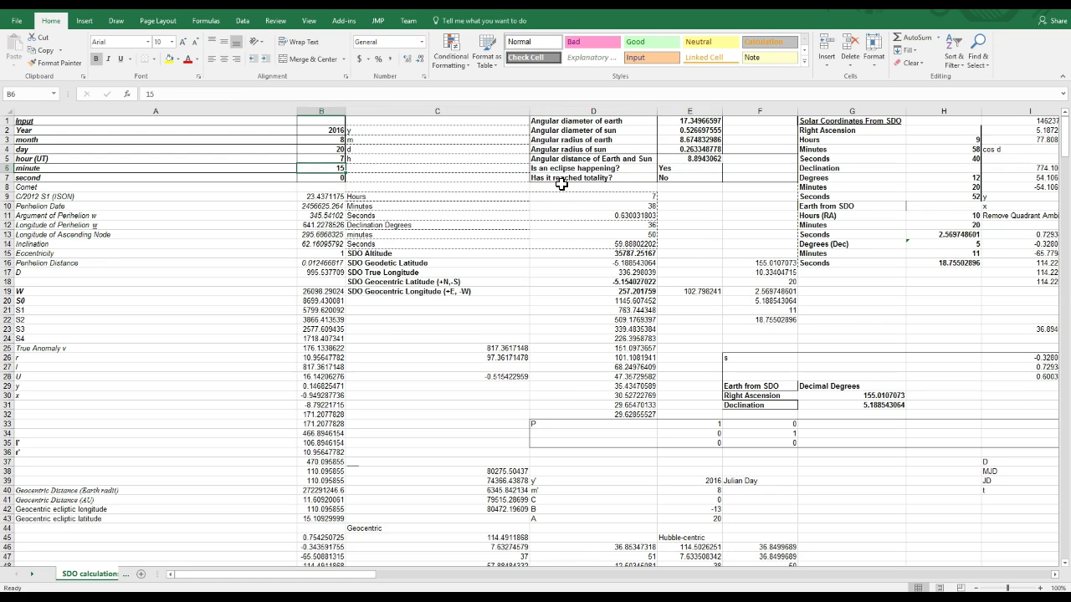
# Step: Set the minute input in B6 to 14 and check the eclipse result in E6
pyautogui.write('14')
pyautogui.press('Return')
pyautogui.press('Up')
pyautogui.press('Right')
pyautogui.press('Right')
pyautogui.press('Right')
pyautogui.press('Left')
pyautogui.press('Left')
pyautogui.press('Left')
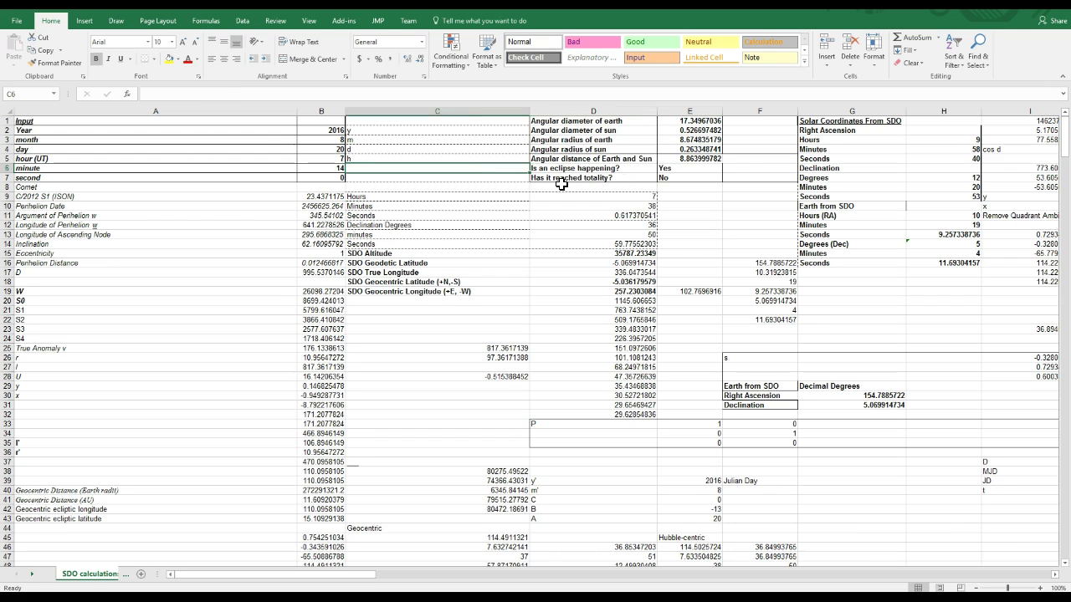
# Step: Continue recalculating the August eclipse with the minute input in B6 at 13 and 12
pyautogui.write('13')
pyautogui.press('Return')
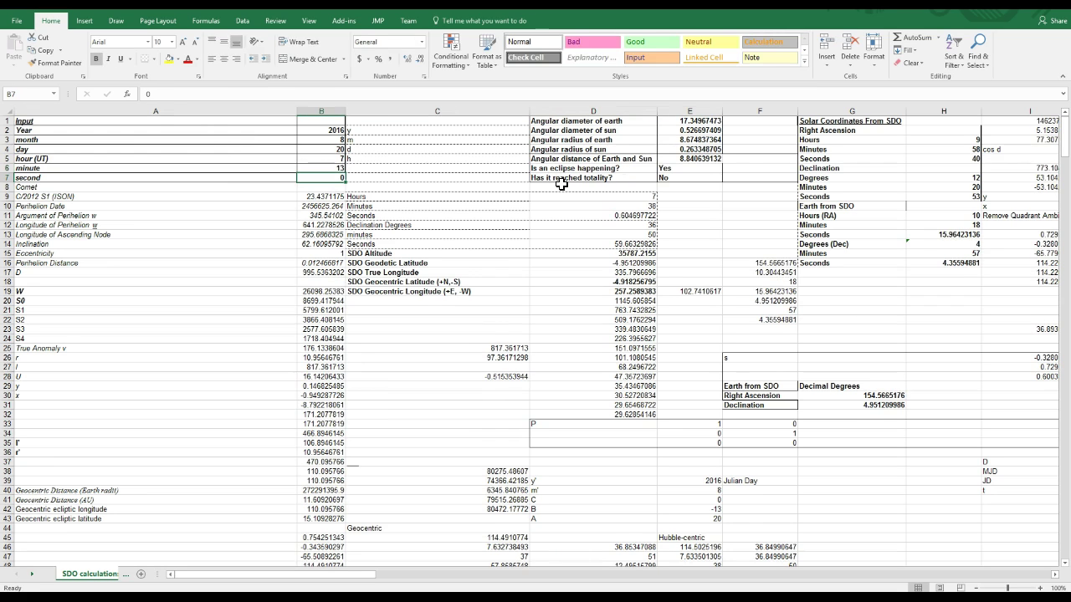
pyautogui.press('Up')
pyautogui.write('12')
pyautogui.press('Return')
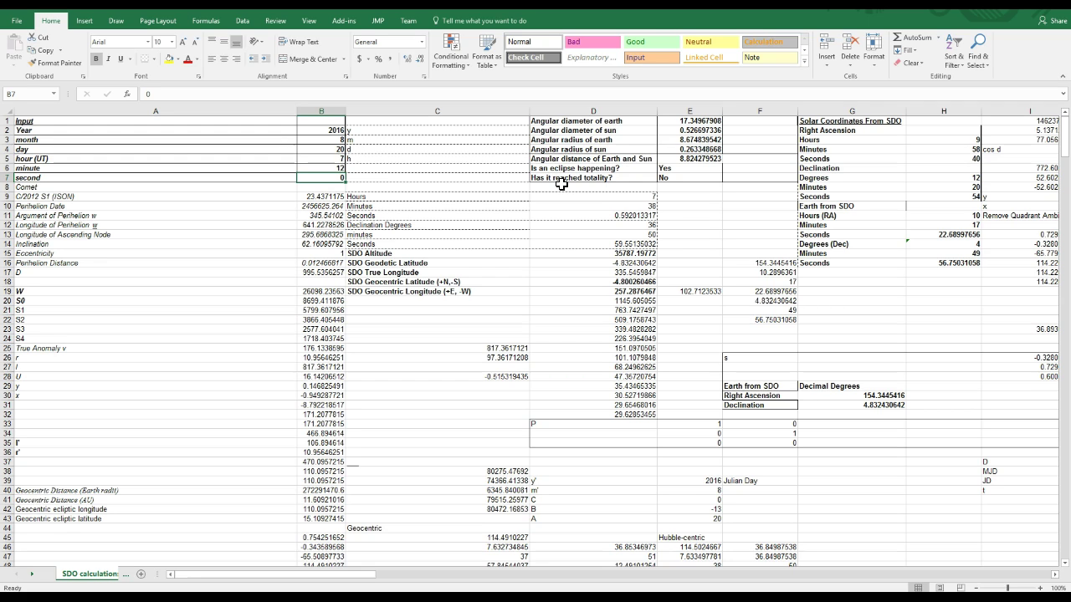
# Step: Set the month input in B3 to 9 and the day input in B4 to 13
pyautogui.press('Up')
pyautogui.press('Up')
pyautogui.press('Up')
pyautogui.press('Up')
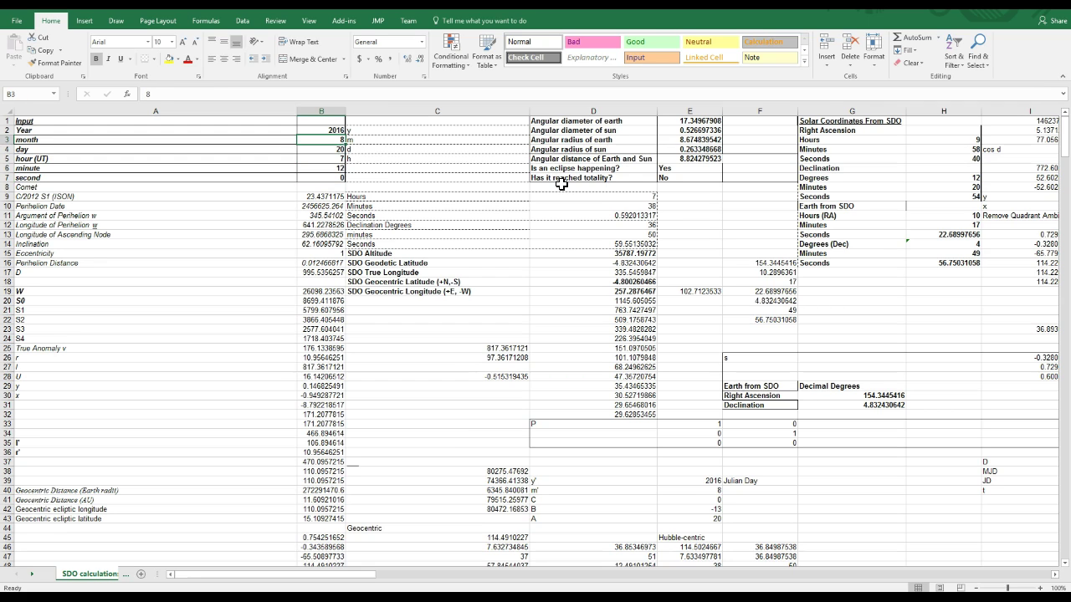
pyautogui.write('9')
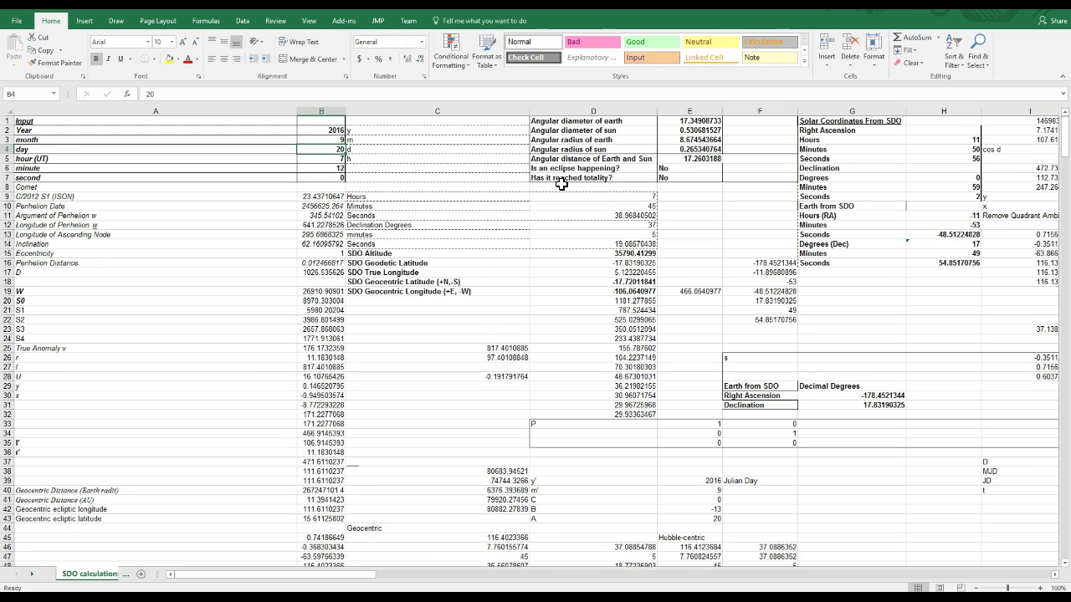
pyautogui.write('13')
pyautogui.press('Return')
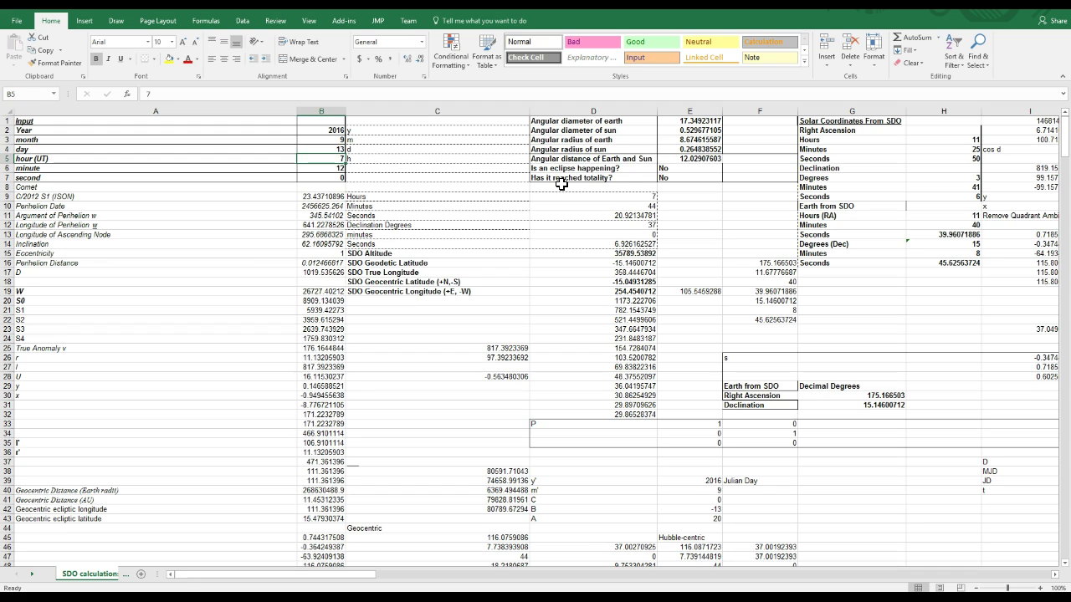
# Step: Examine the calculated SDO coordinates and the SDO altitude formula in the block at C9:D15
pyautogui.press('Down')
pyautogui.press('Down')
pyautogui.press('Down')
pyautogui.press('Down')
pyautogui.press('Down')
pyautogui.press('Right')
pyautogui.press('Right')
pyautogui.press('Down')
pyautogui.press('Down')
pyautogui.press('Down')
pyautogui.press('Down')
pyautogui.press('Down')
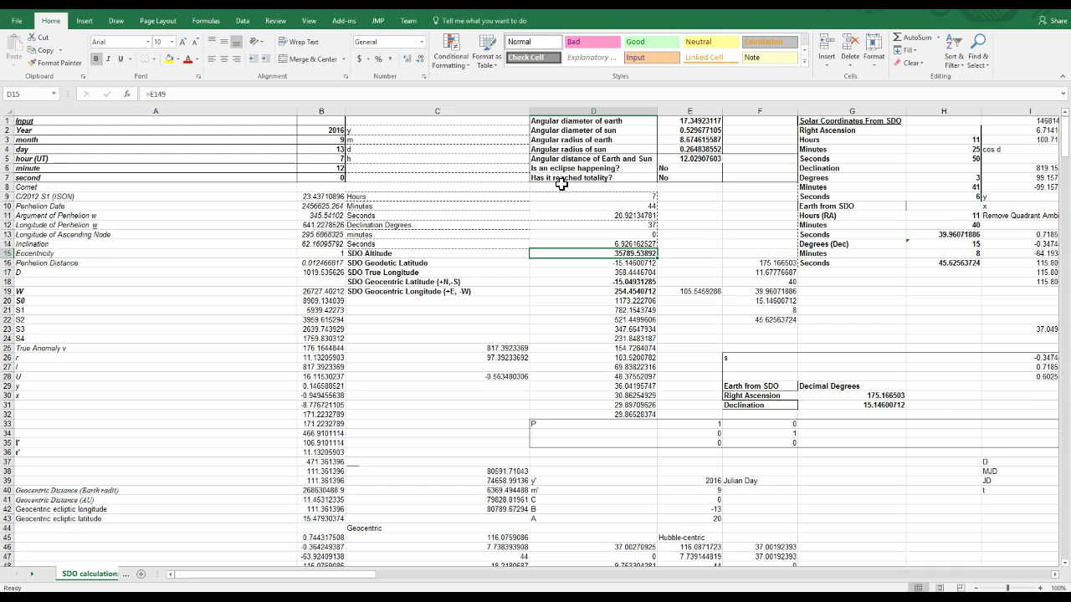
pyautogui.press('Left')
pyautogui.press('Up')
pyautogui.press('Up')
pyautogui.press('Up')
pyautogui.press('Up')
pyautogui.press('Up')
pyautogui.press('Up')
pyautogui.press('Up')
pyautogui.press('Up')
pyautogui.press('Up')
pyautogui.press('Up')
pyautogui.press('Up')
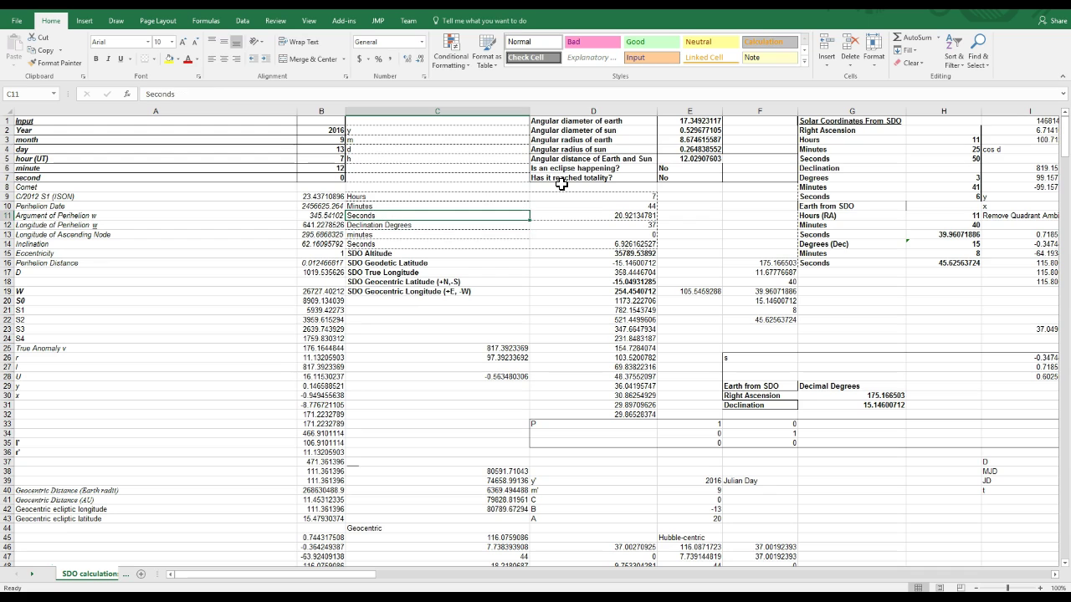
# Step: Set the hour input in B5 to 6 and the minute input in B6 to 39
pyautogui.press('Down')
pyautogui.press('Left')
pyautogui.press('Up')
pyautogui.press('Up')
pyautogui.press('Down')
pyautogui.press('Down')
pyautogui.write('6')
pyautogui.press('Return')
pyautogui.write('39')
pyautogui.press('Return')
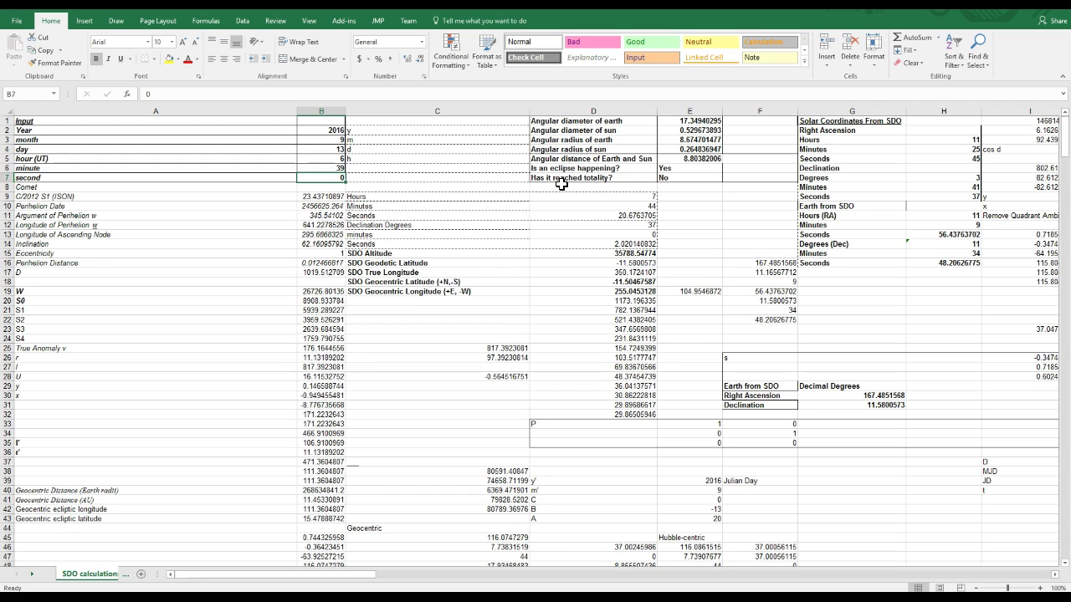
pyautogui.press('Up')
pyautogui.press('Up')
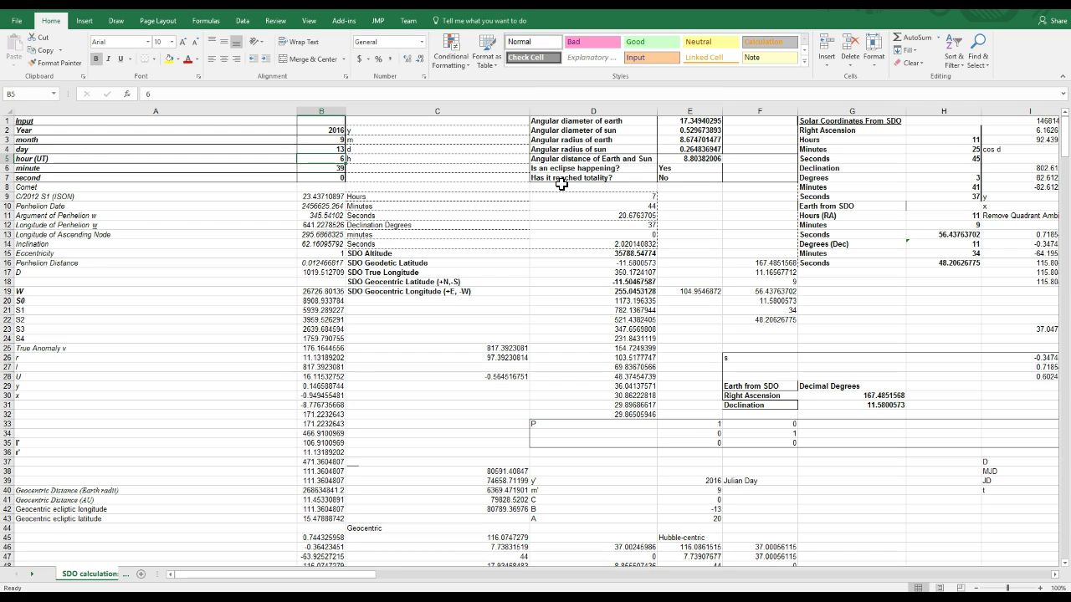
pyautogui.press('Right')
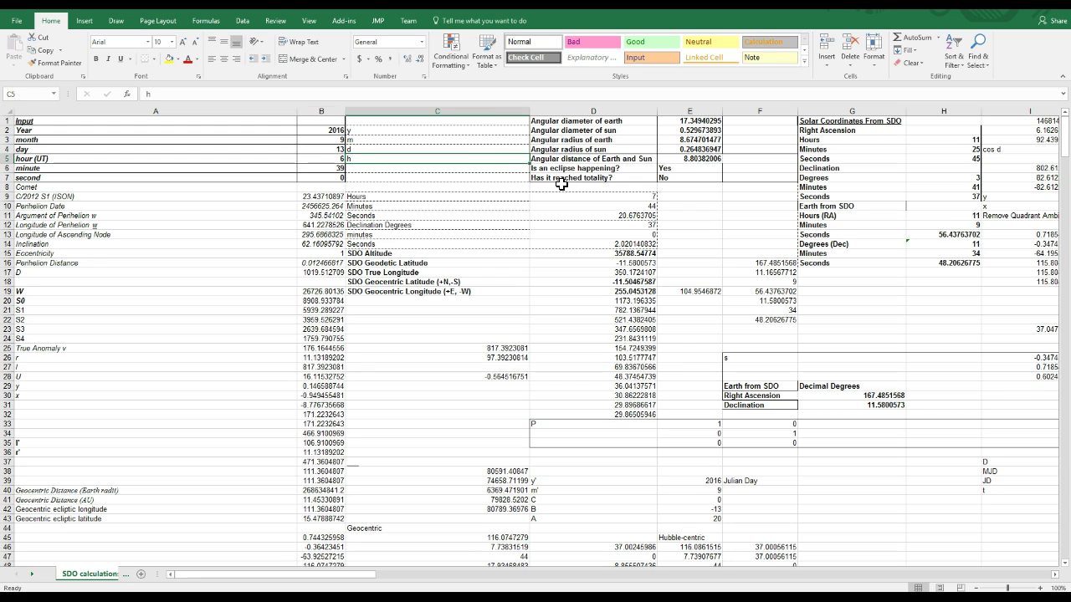
pyautogui.press('Right')
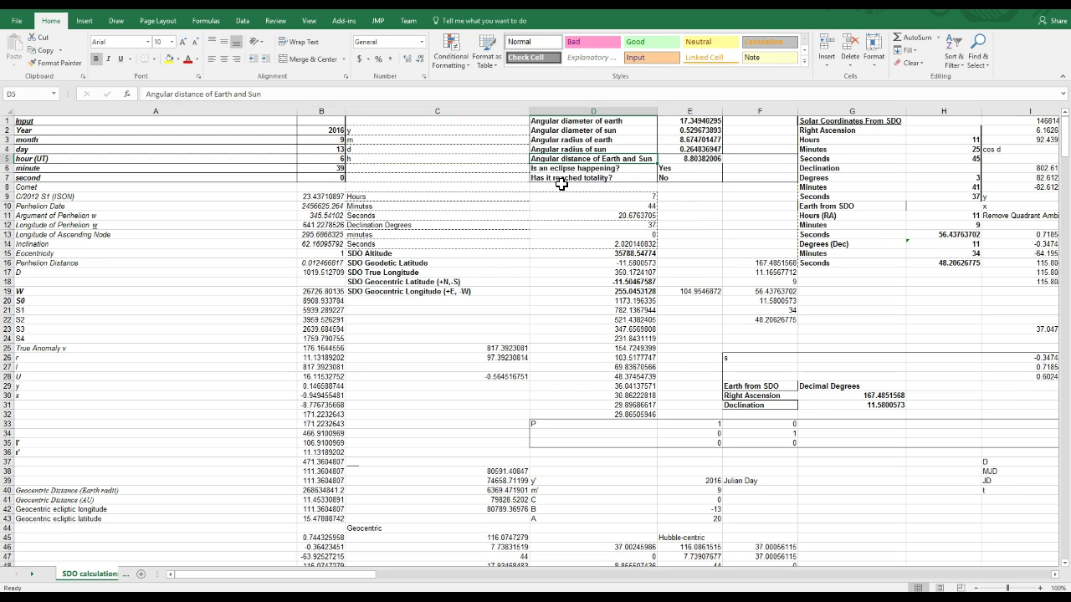
pyautogui.press('Left')
pyautogui.press('Left')
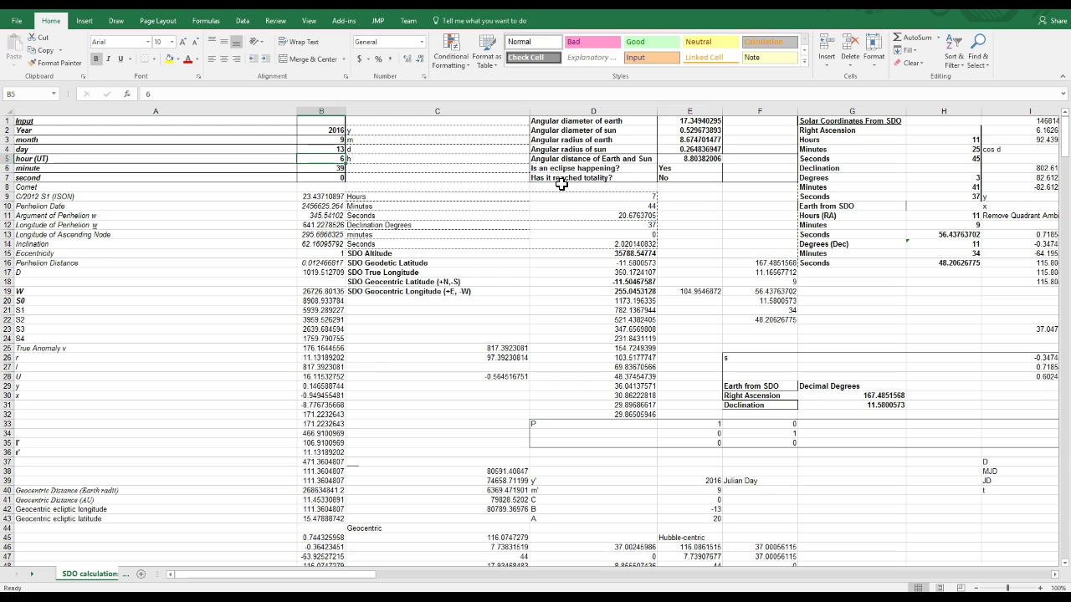
pyautogui.press('Up')
pyautogui.press('Up')
pyautogui.press('Up')
pyautogui.press('Up')
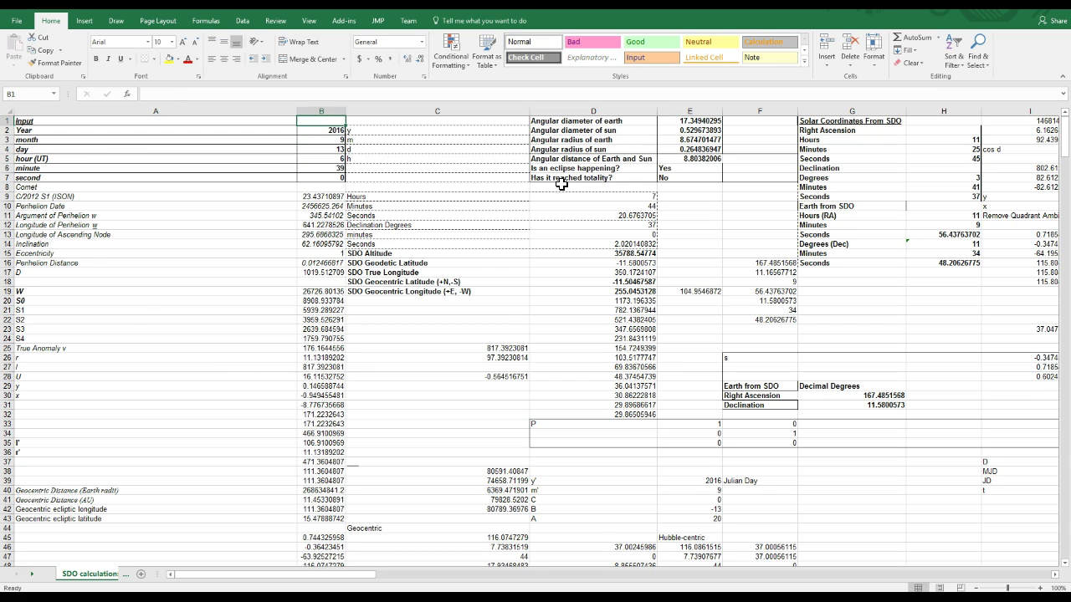
pyautogui.press('Left')
pyautogui.press('Down')
pyautogui.press('Down')
pyautogui.press('Right')
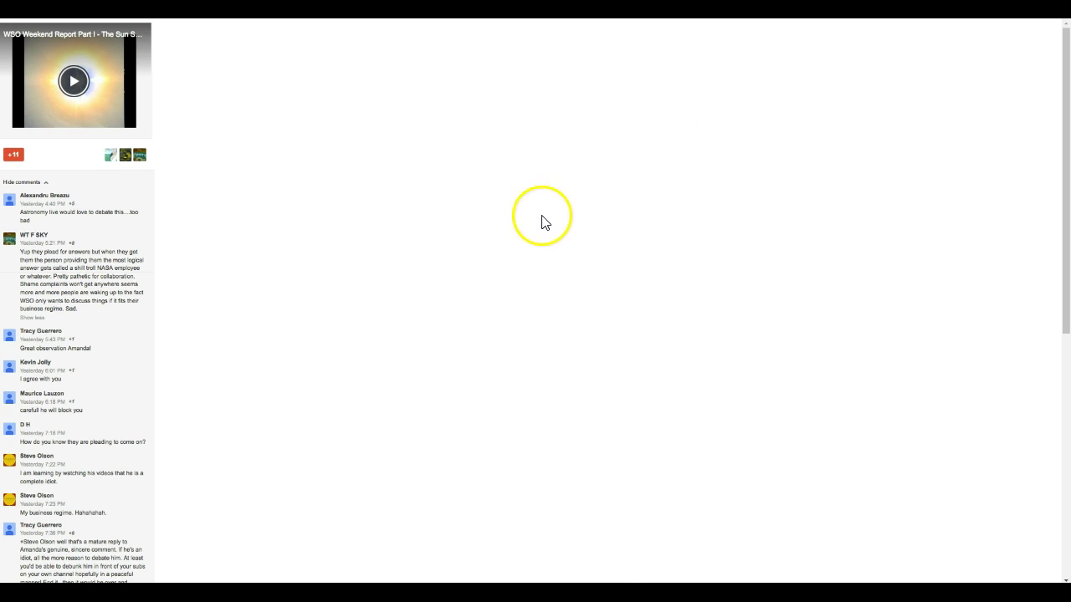
# Step: Read down the comment thread under the WSO Weekend Report Part I video on the web page
pyautogui.click(82, 487)
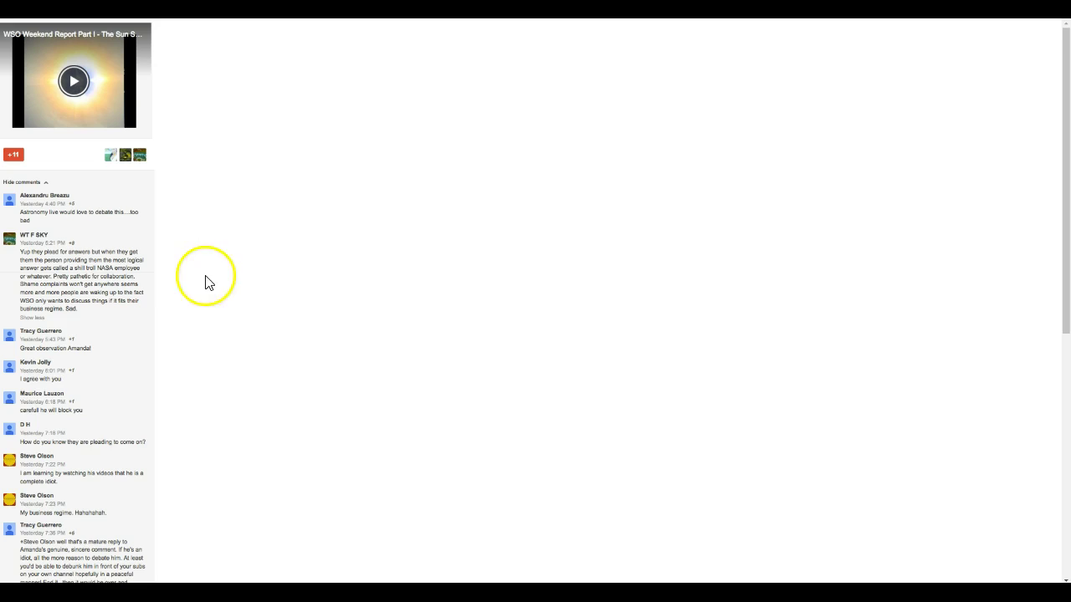
pyautogui.scroll(-2, 204, 310)
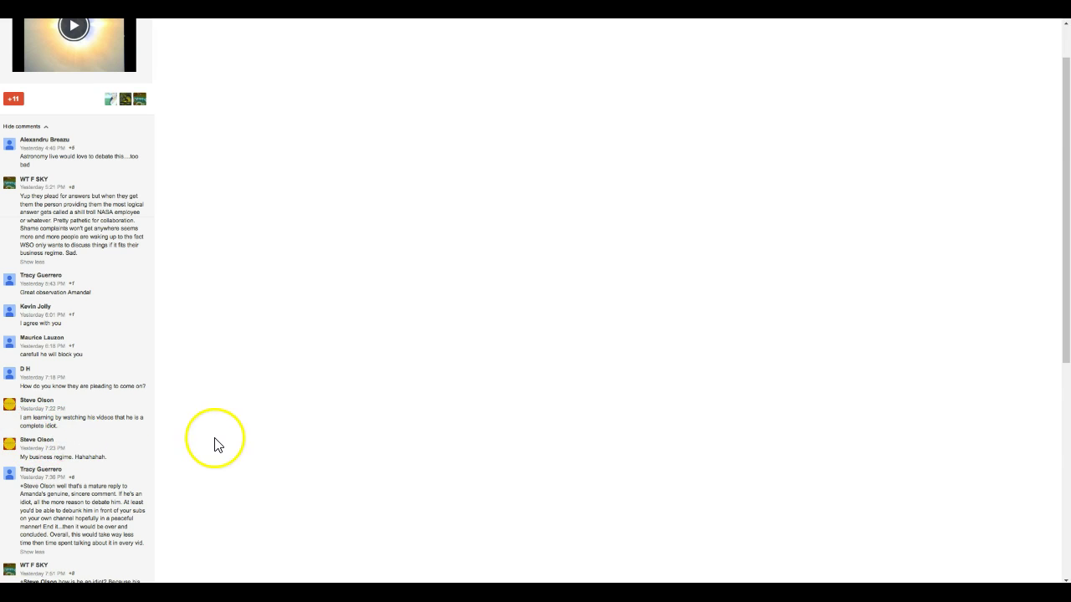
pyautogui.scroll(-5, 218, 444)
pyautogui.scroll(-2, 221, 445)
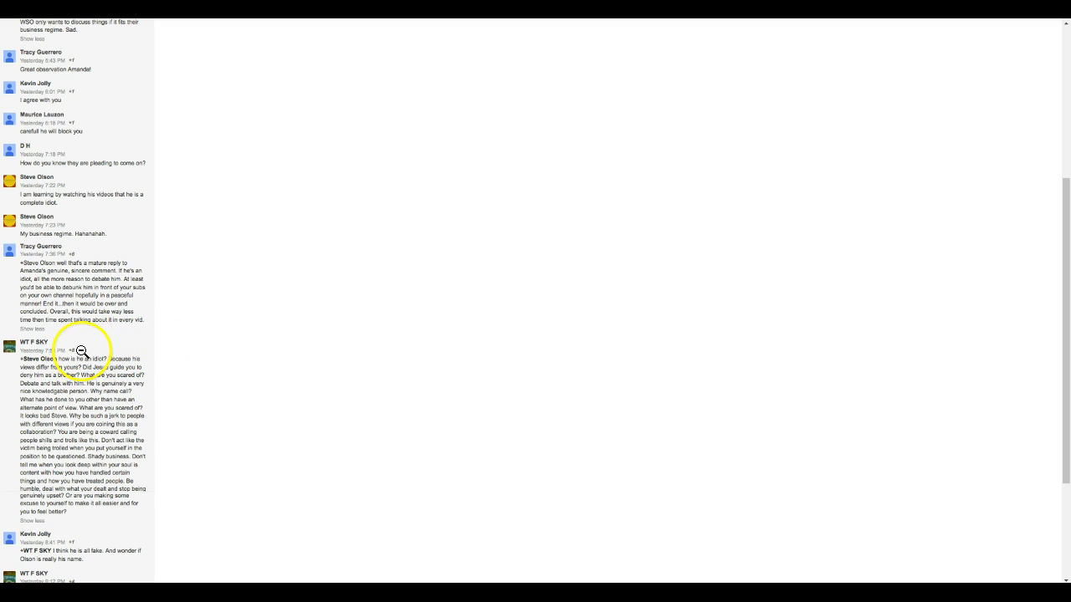
# Step: Review the replies about a debate in the video's comment thread and return to the start of the thread
pyautogui.scroll(-1, 90, 280)
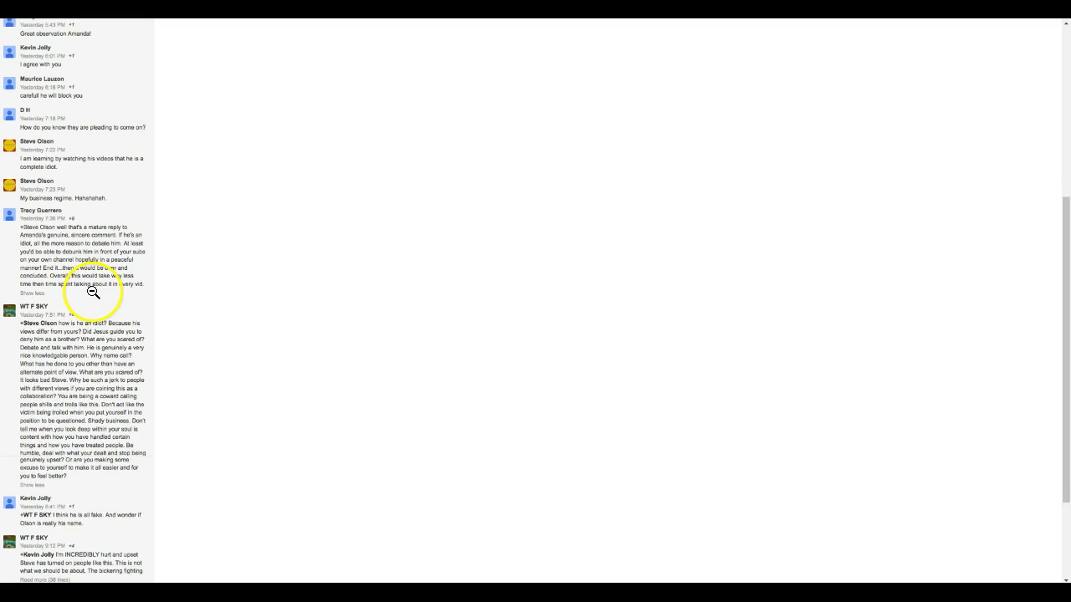
pyautogui.scroll(-1, 93, 292)
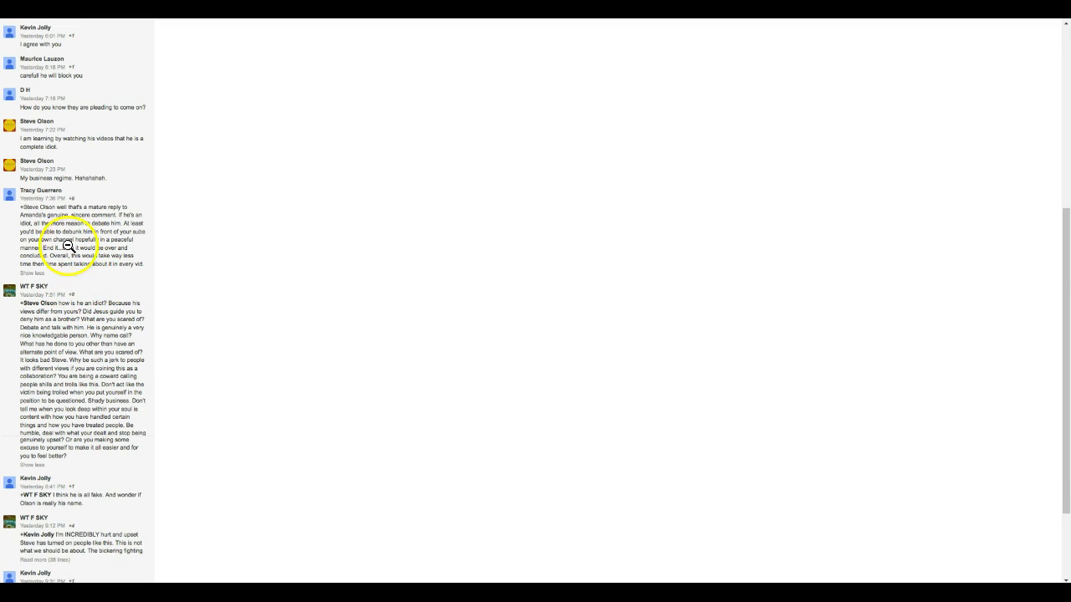
pyautogui.scroll(3, 157, 323)
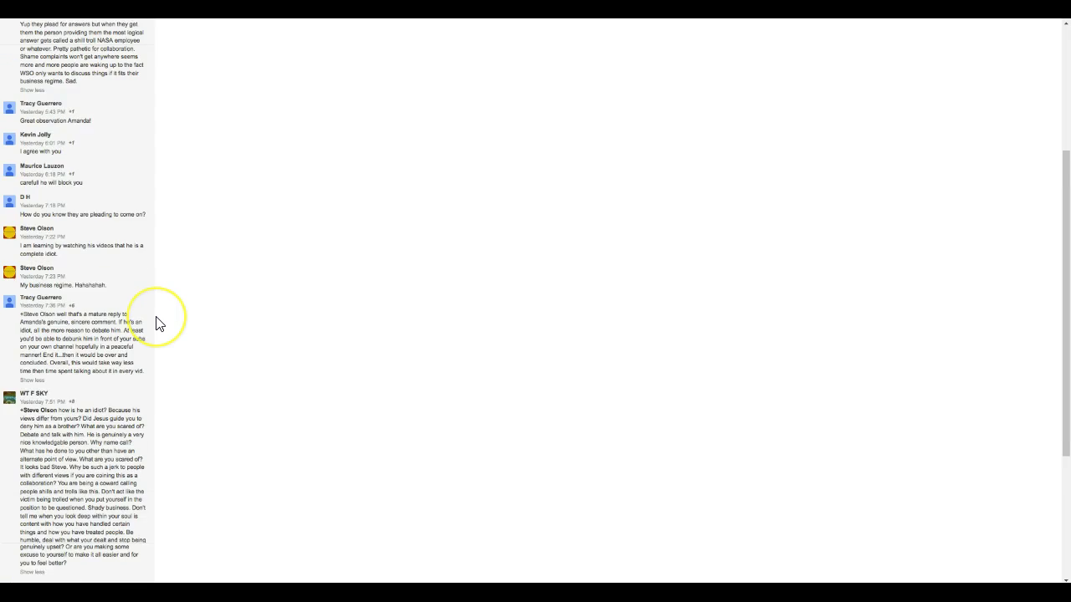
pyautogui.scroll(-3, 157, 323)
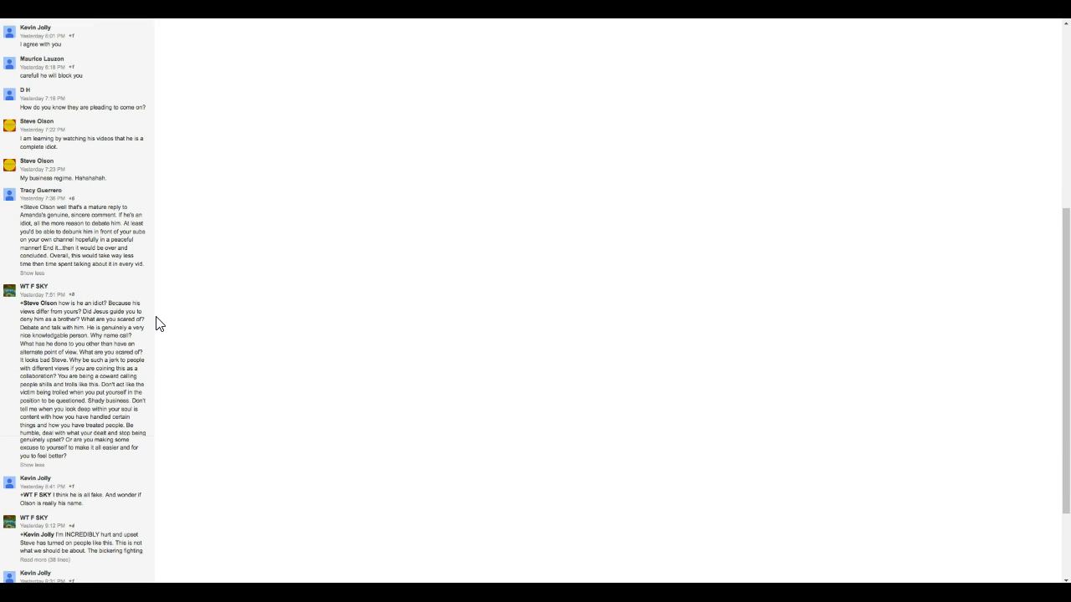
pyautogui.scroll(9, 159, 324)
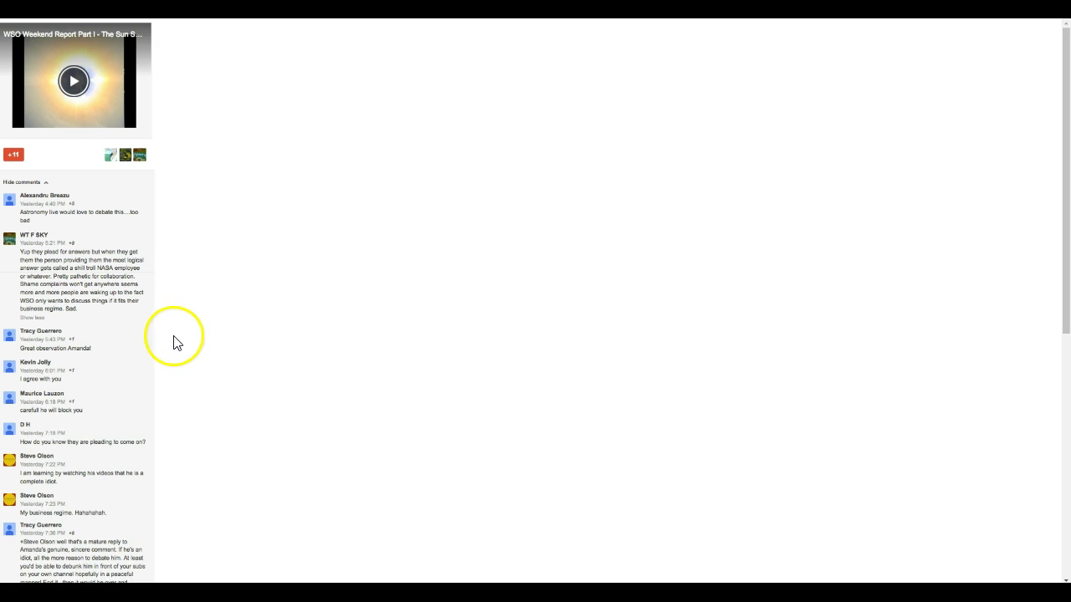
pyautogui.scroll(-3, 173, 339)
pyautogui.scroll(3, 172, 342)
pyautogui.click(123, 297)
pyautogui.scroll(-3, 162, 309)
pyautogui.scroll(3, 162, 308)
# Step: View the Astrometry.net calibration page for sdostitch.jpg and switch back to the SDO calculations worksheet in Excel
pyautogui.click(239, 310)
pyautogui.moveTo(238, 310)
pyautogui.mouseDown()
pyautogui.moveTo(251, 287)
pyautogui.moveTo(352, 266)
pyautogui.moveTo(409, 237)
pyautogui.mouseUp()
pyautogui.moveTo(423, 237)
pyautogui.mouseDown()
pyautogui.moveTo(477, 239)
pyautogui.moveTo(468, 18)
pyautogui.mouseUp()
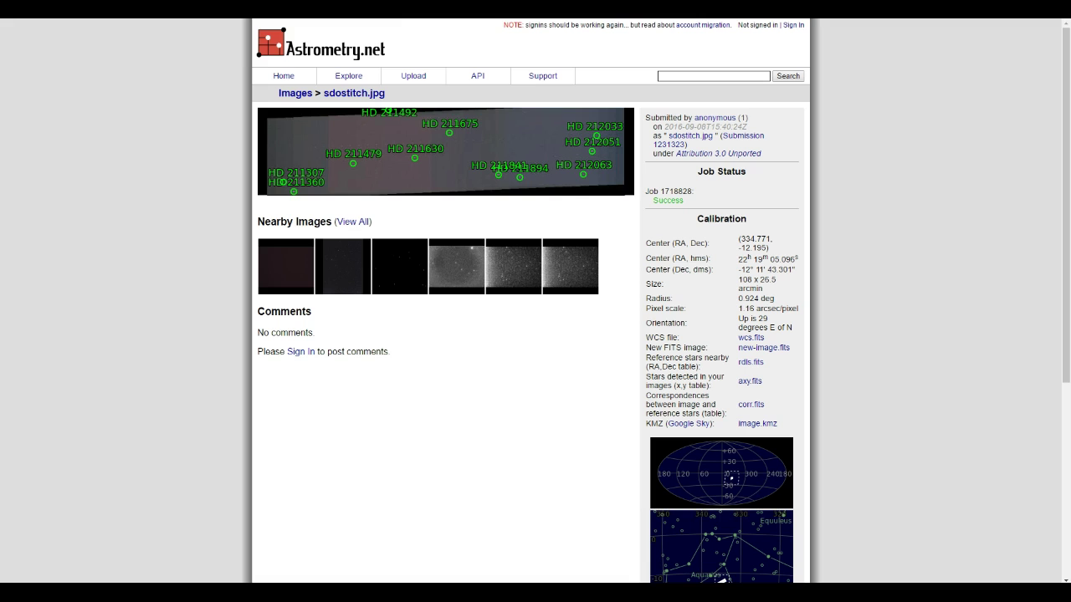
pyautogui.moveTo(239, 131)
pyautogui.mouseDown()
pyautogui.moveTo(154, 149)
pyautogui.moveTo(426, 335)
pyautogui.moveTo(557, 554)
pyautogui.moveTo(391, 394)
pyautogui.mouseUp()
pyautogui.hotkey('alt', 'tab')
pyautogui.click(391, 391)
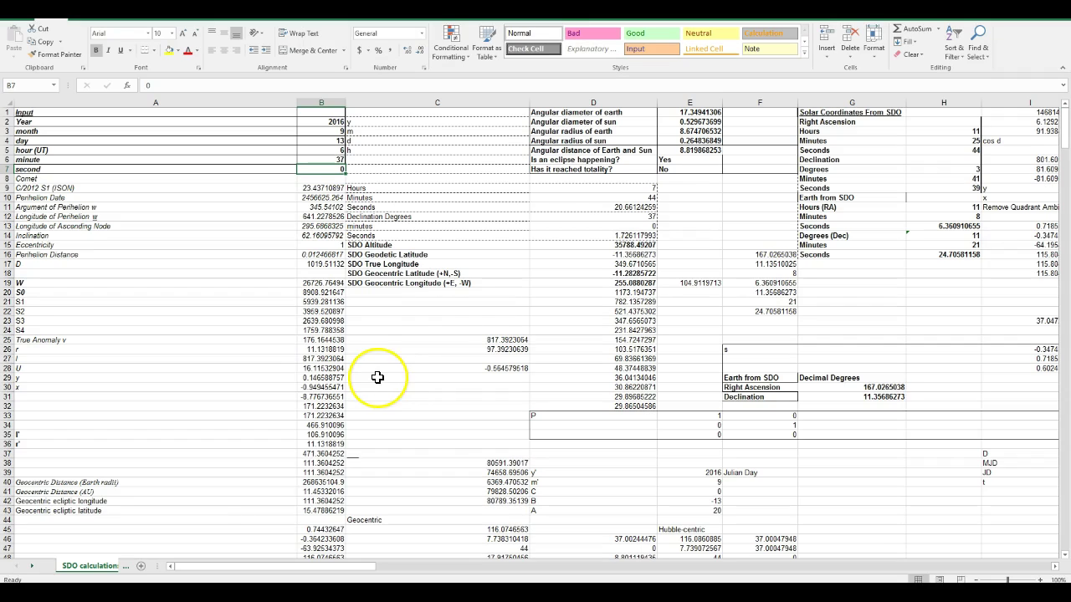